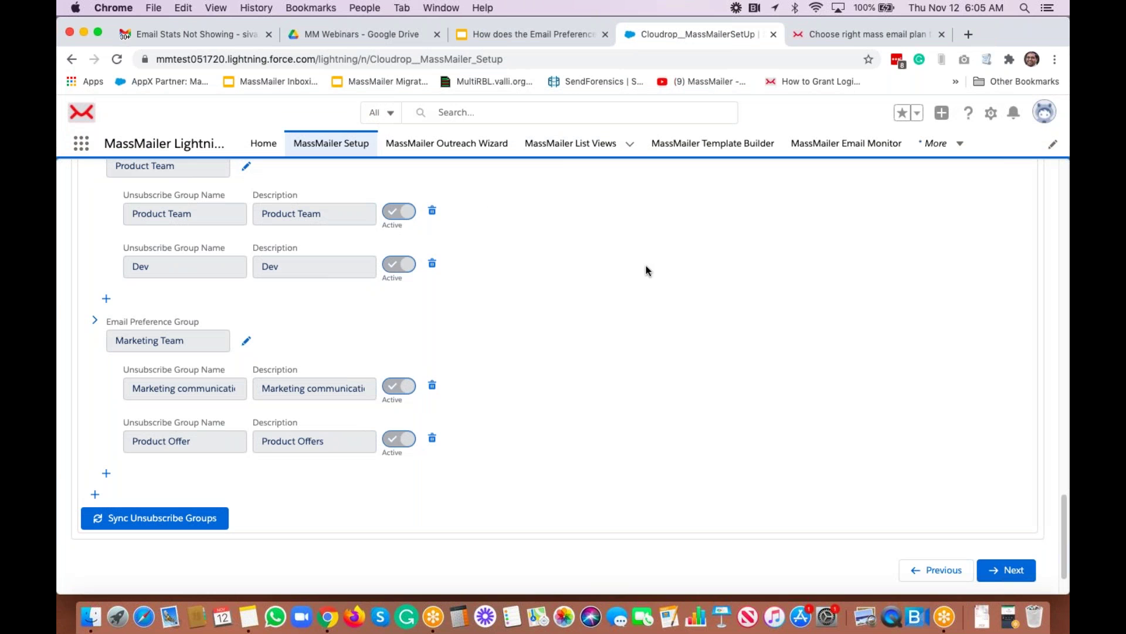
Reopen the Tracking Settings of MassMailer Setup and examine the existing Email Preference Groups and their unsubscribe groups
scroll(646, 266, up, 15)
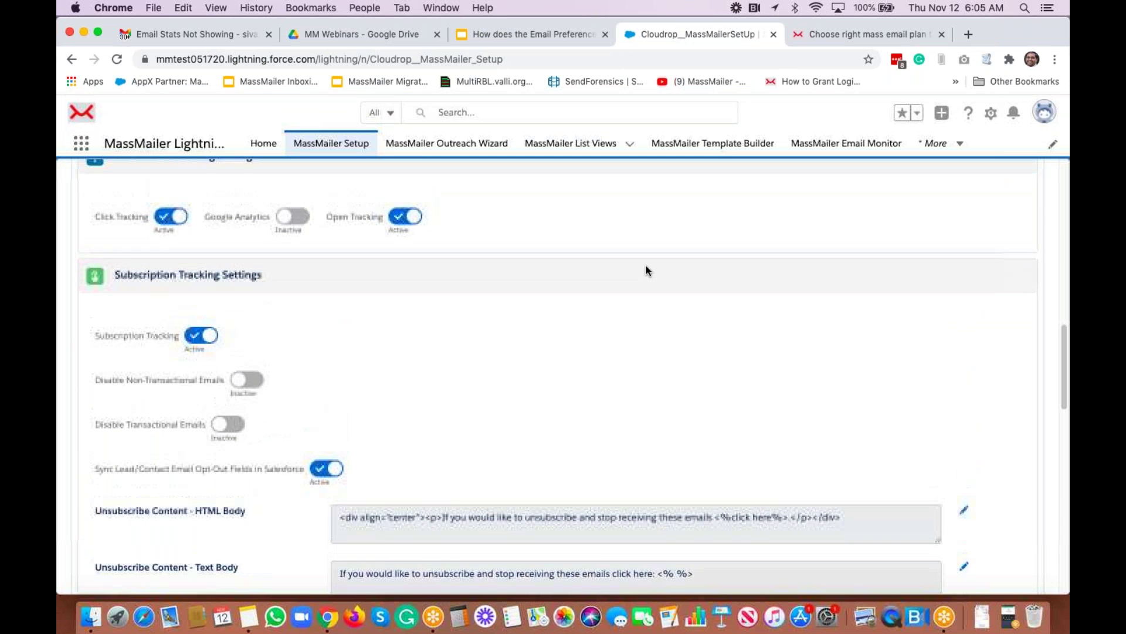
scroll(646, 265, up, 3)
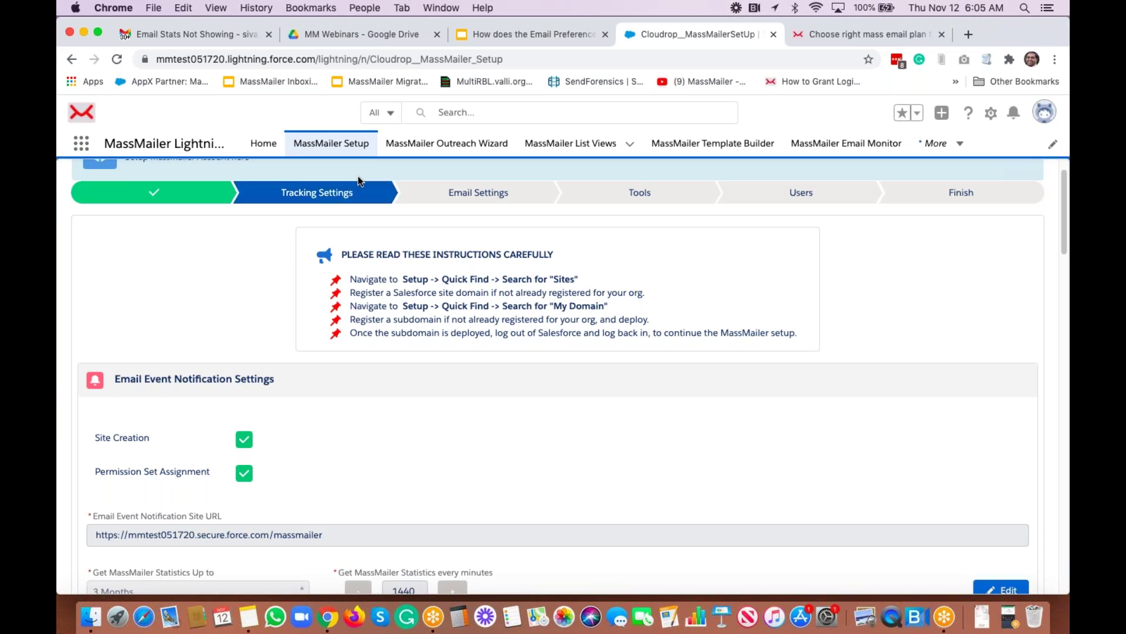
click(321, 147)
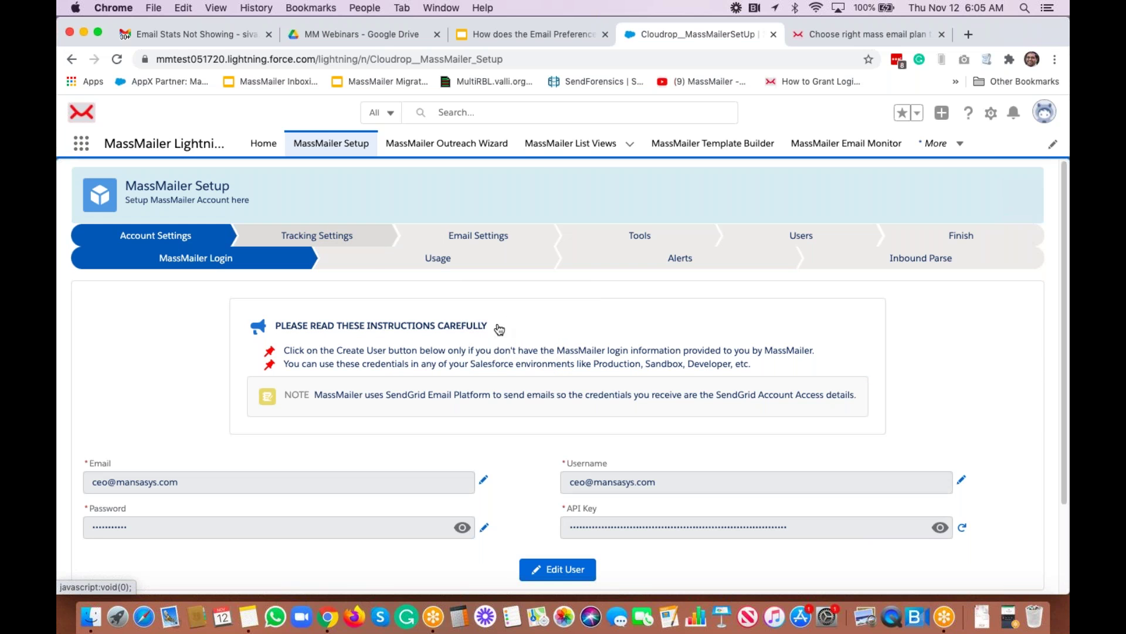
click(346, 240)
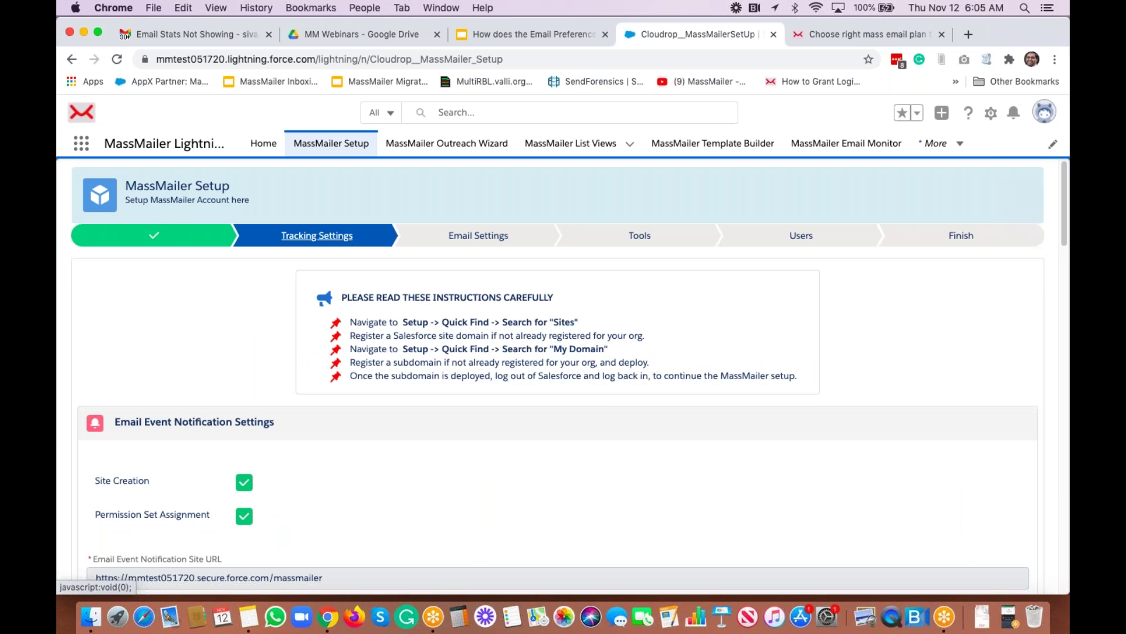
scroll(496, 427, down, 10)
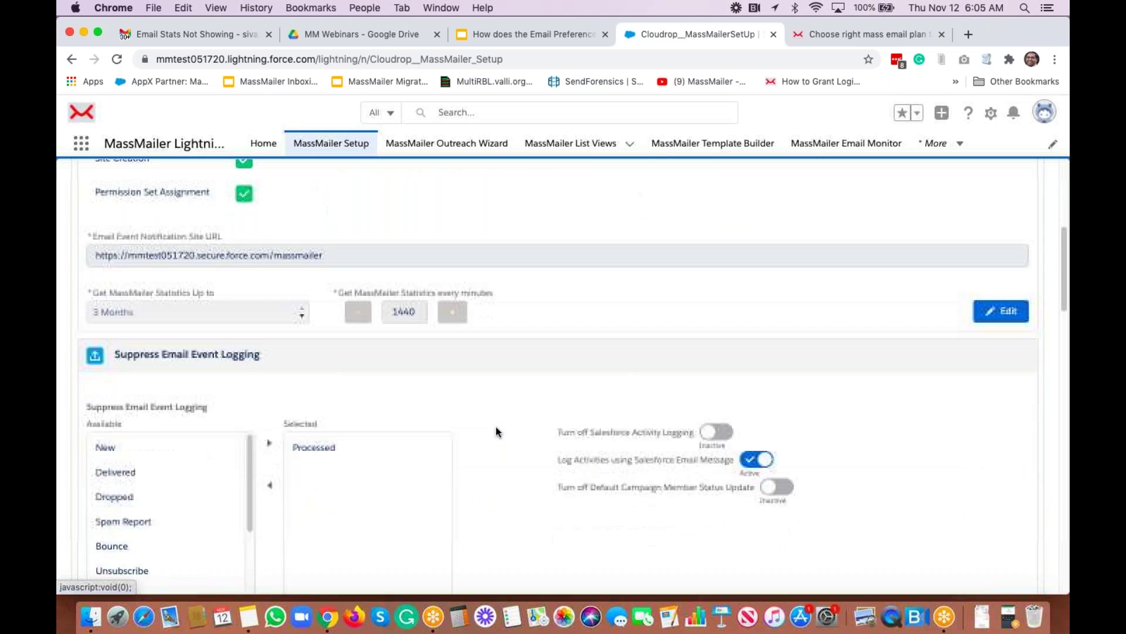
scroll(495, 427, down, 15)
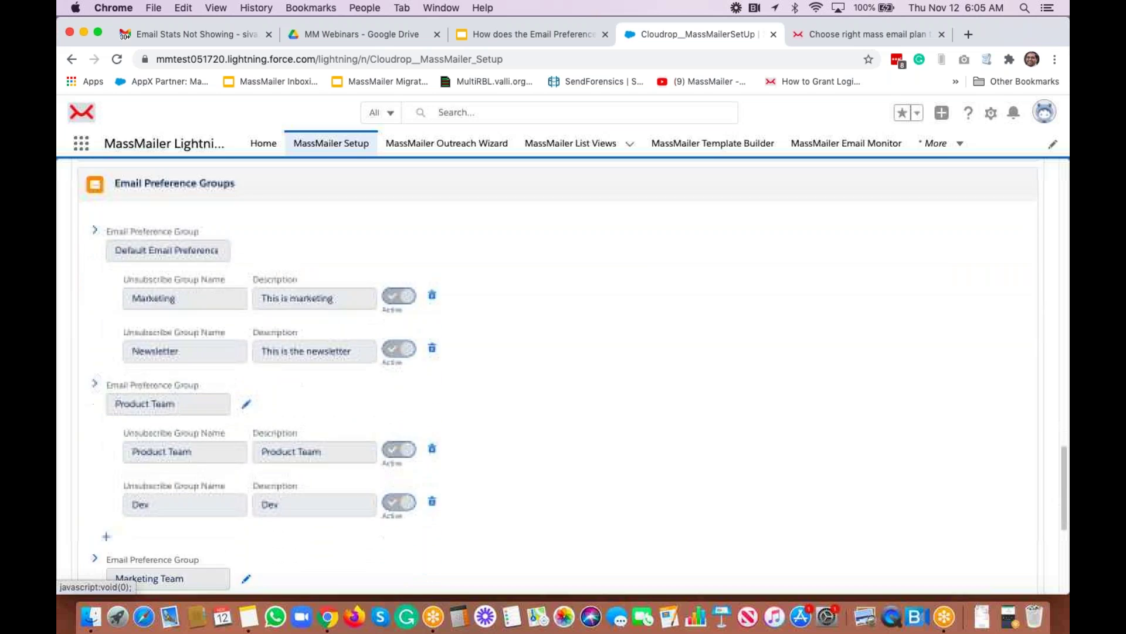
scroll(208, 220, up, 3)
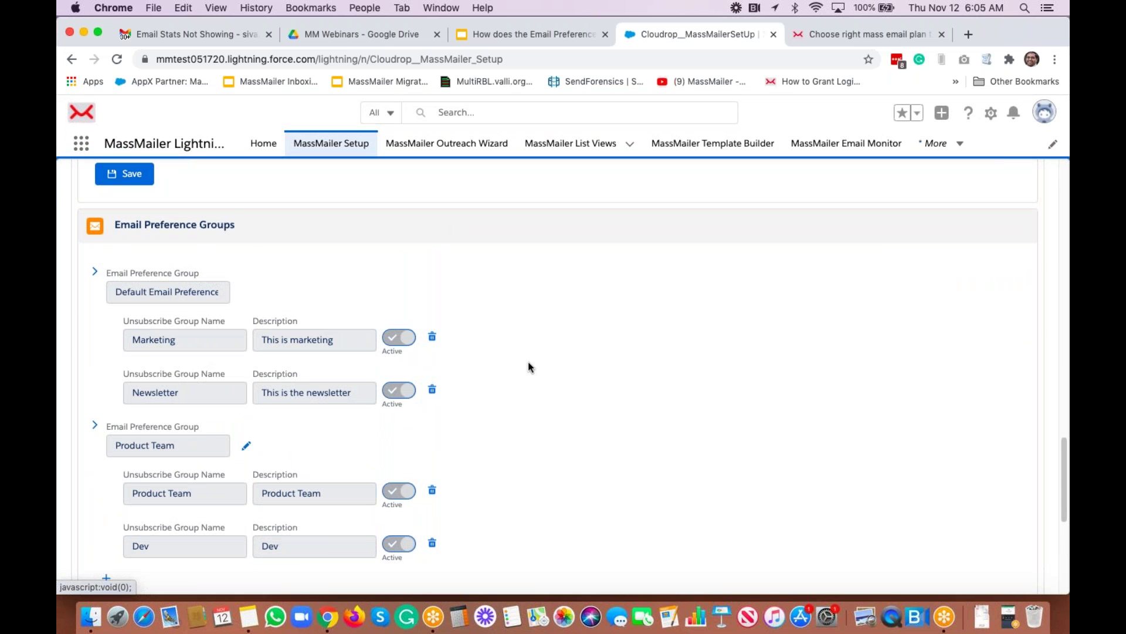
scroll(530, 367, down, 5)
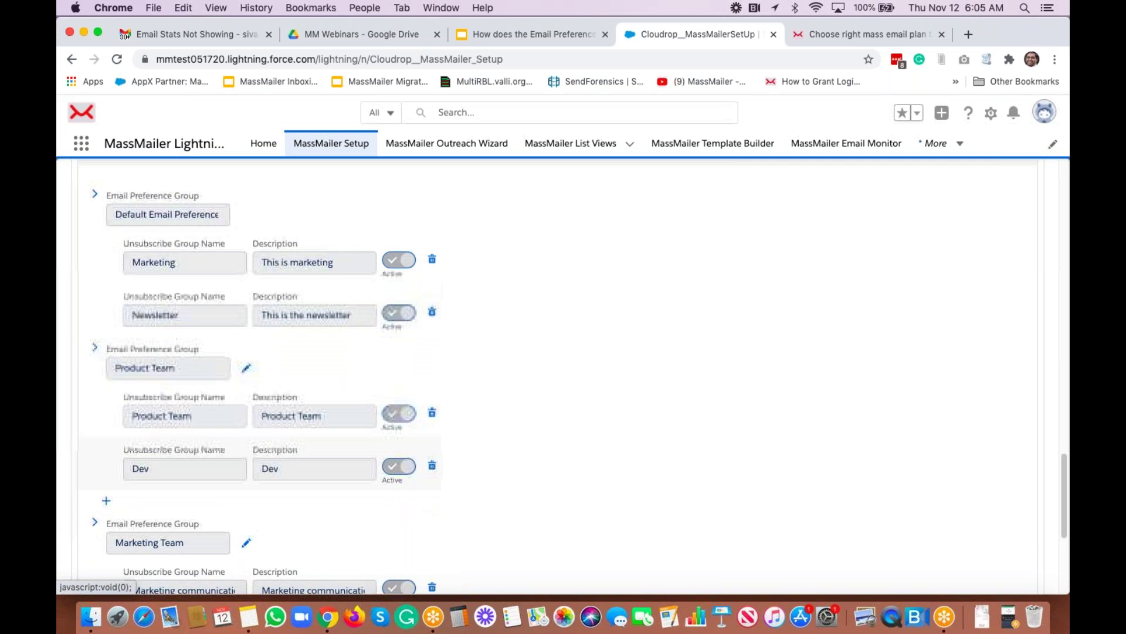
scroll(201, 442, down, 5)
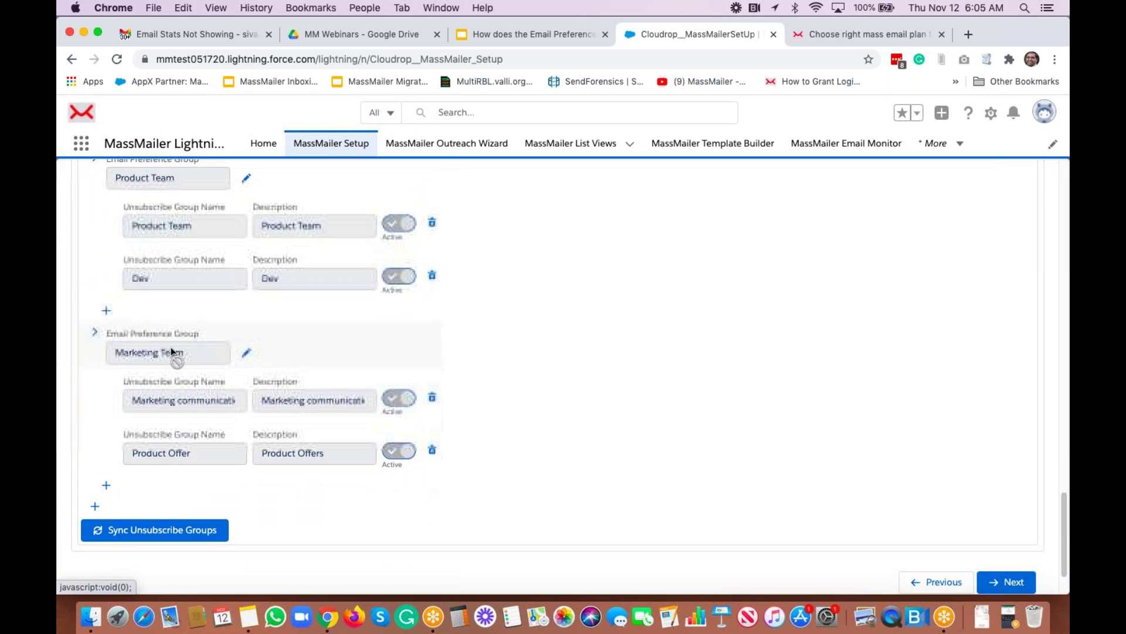
scroll(272, 399, down, 2)
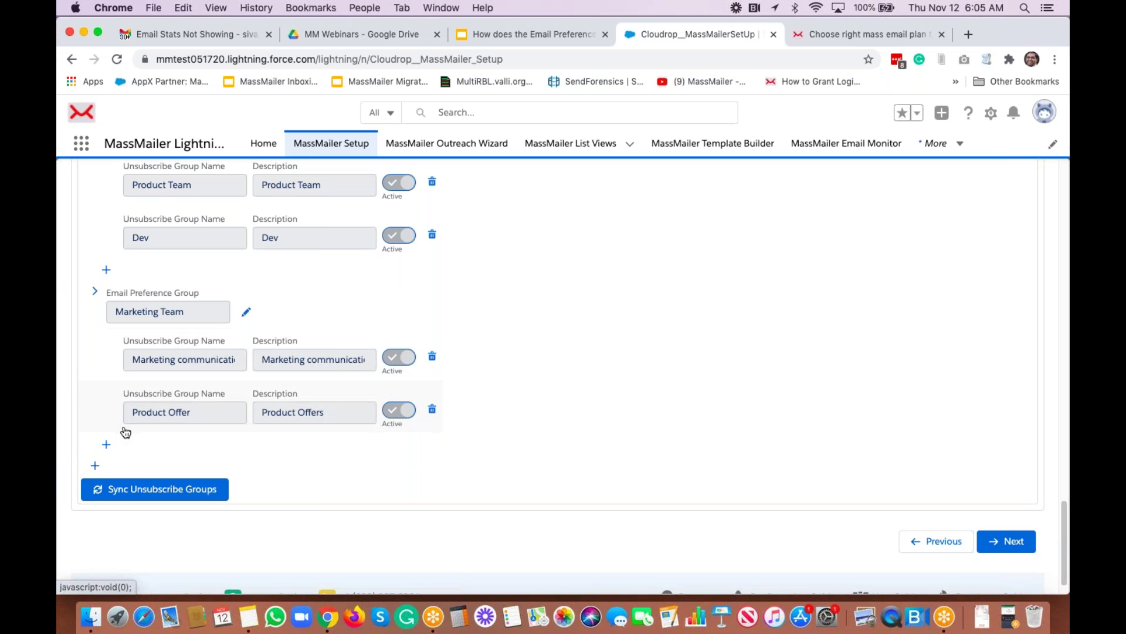
Add a new email preference group named Sales below the Marketing Team group and save it
click(95, 466)
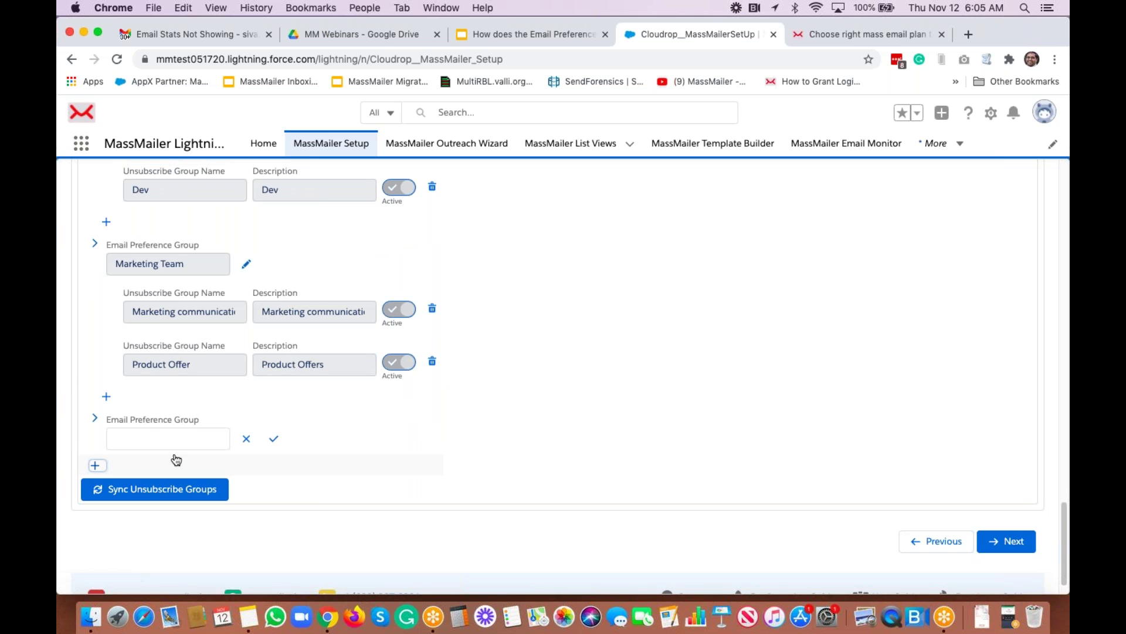
click(167, 439)
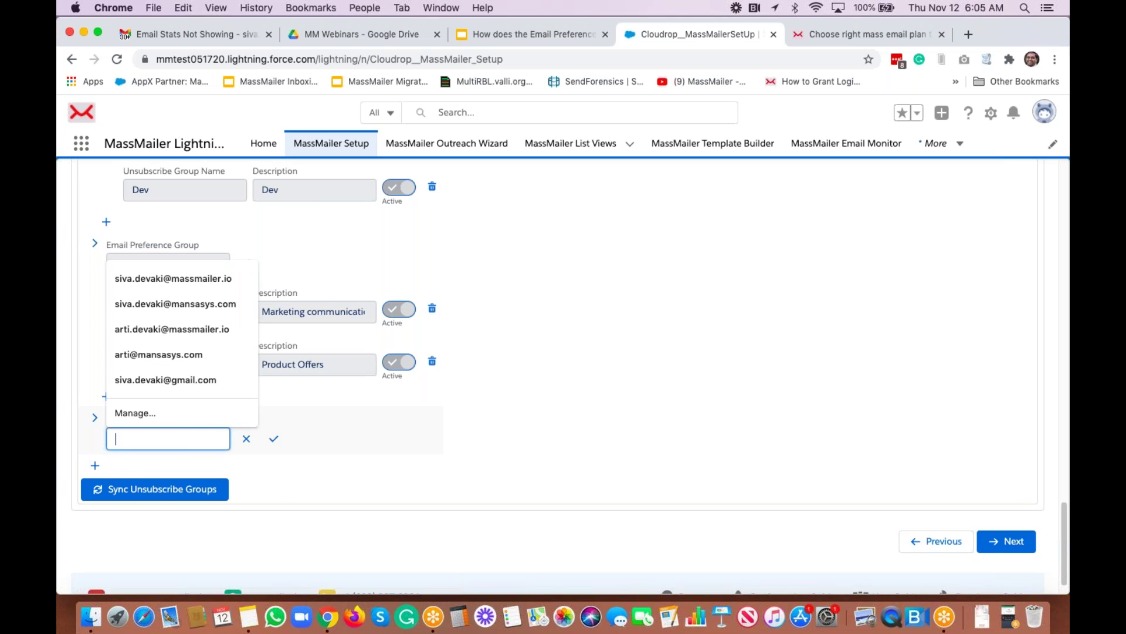
text(Sales)
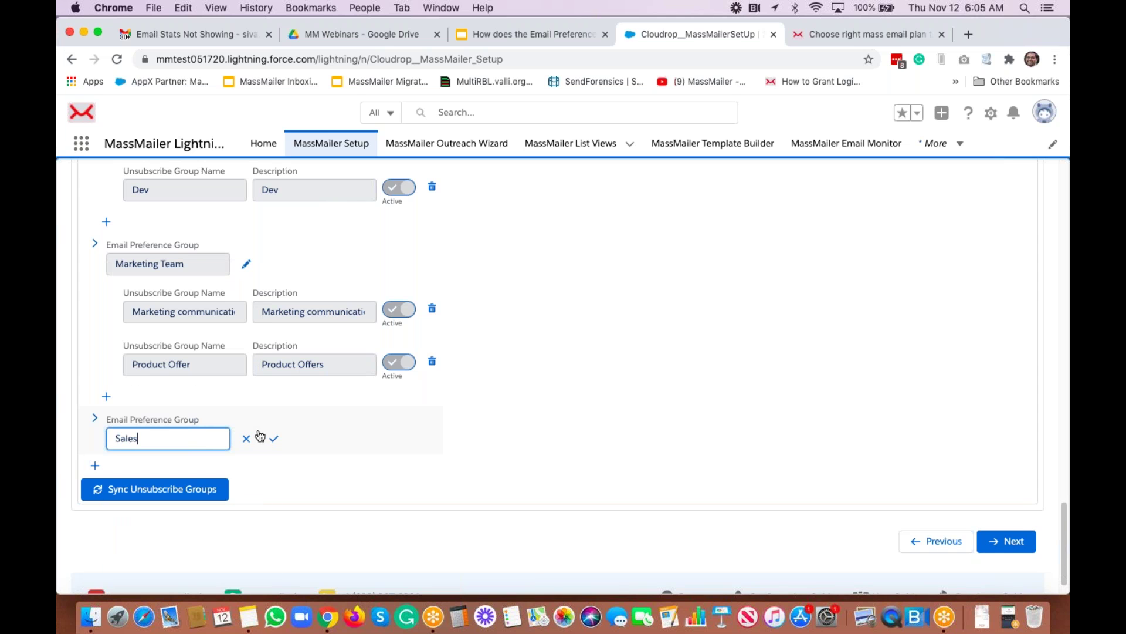
click(274, 441)
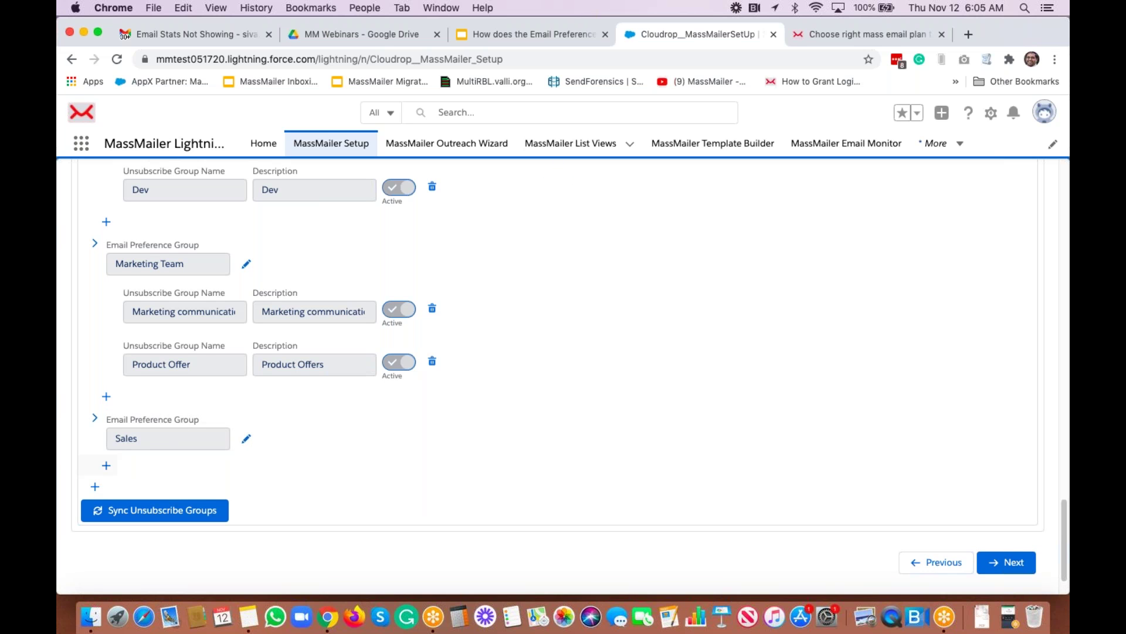
Create an active unsubscribe group named Product Information in the Sales group, with the description "Product Information Emails"
click(106, 466)
click(190, 432)
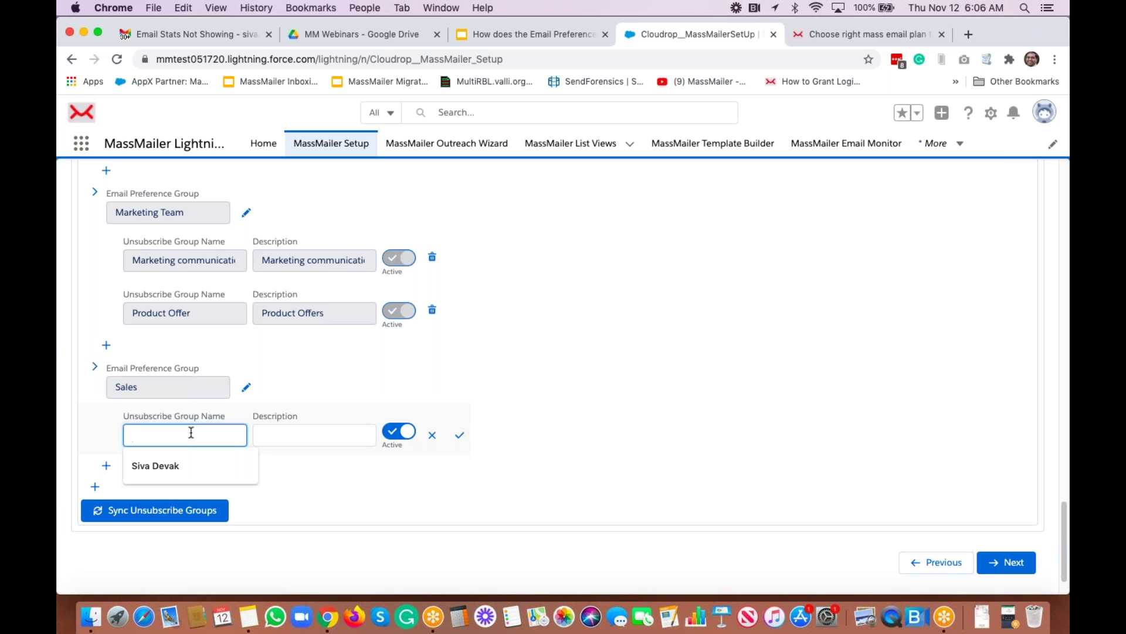
text(Product)
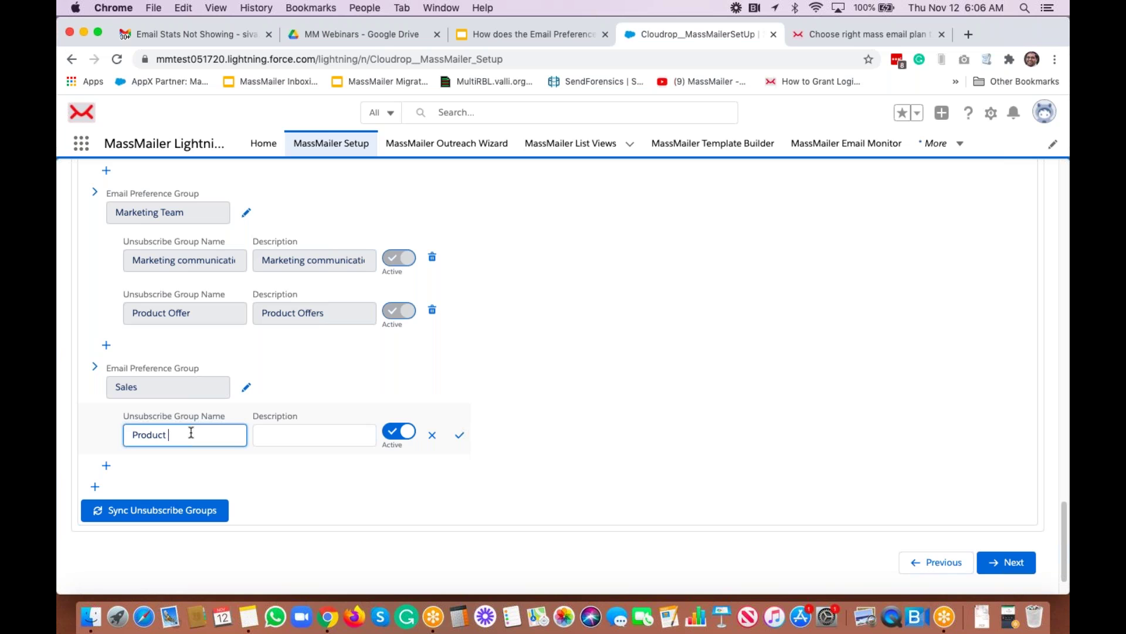
text(Information)
key(Tab)
text(Product Information)
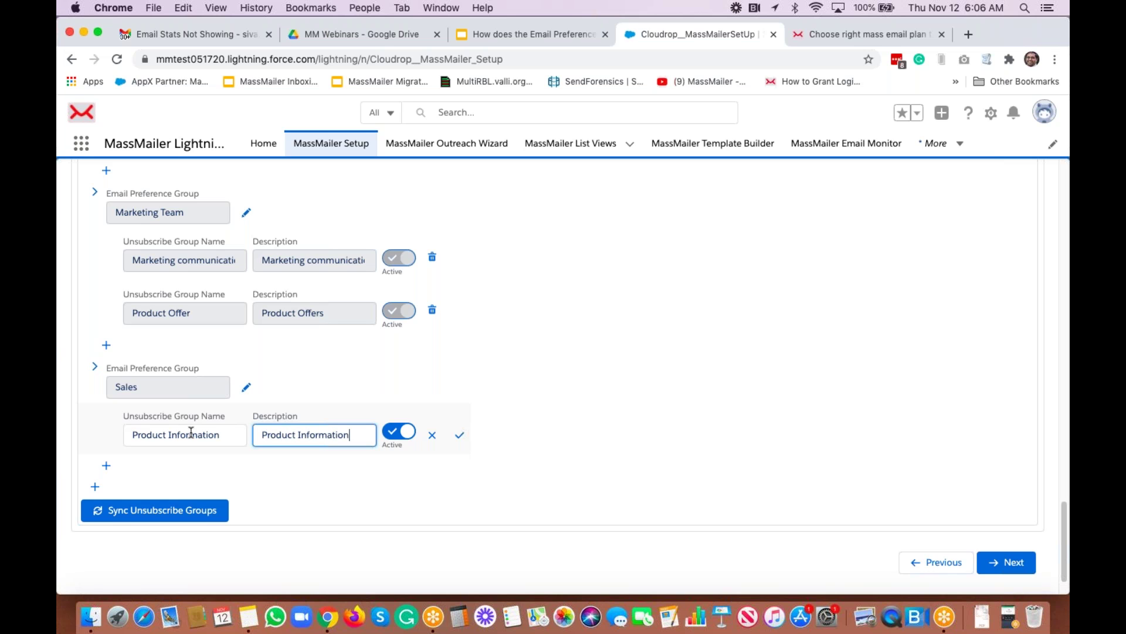
text( Emails)
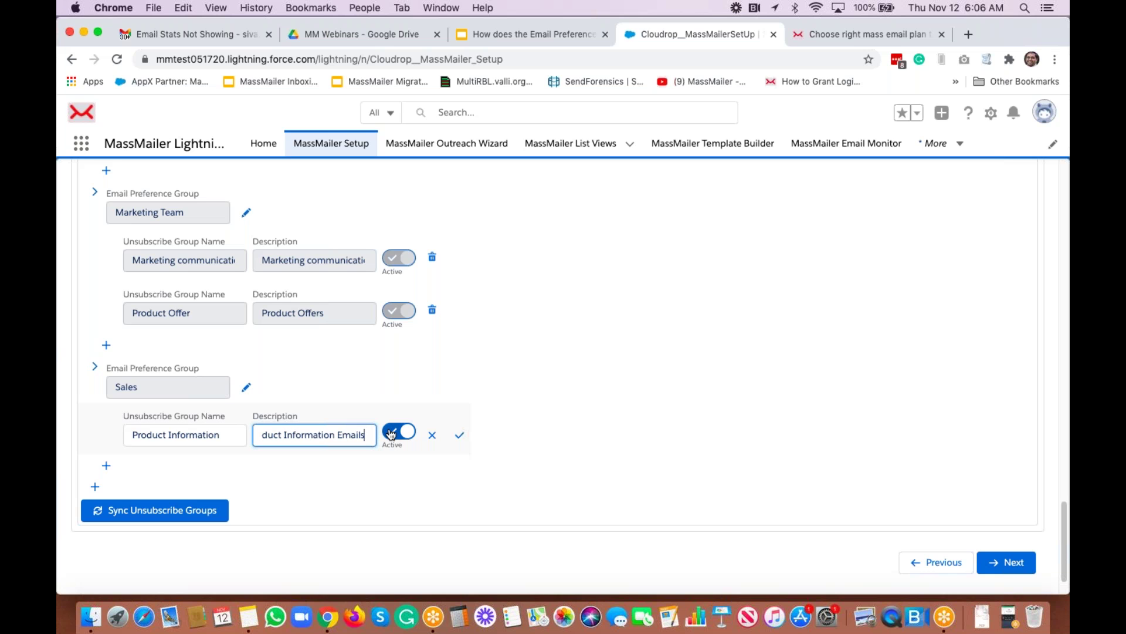
click(460, 434)
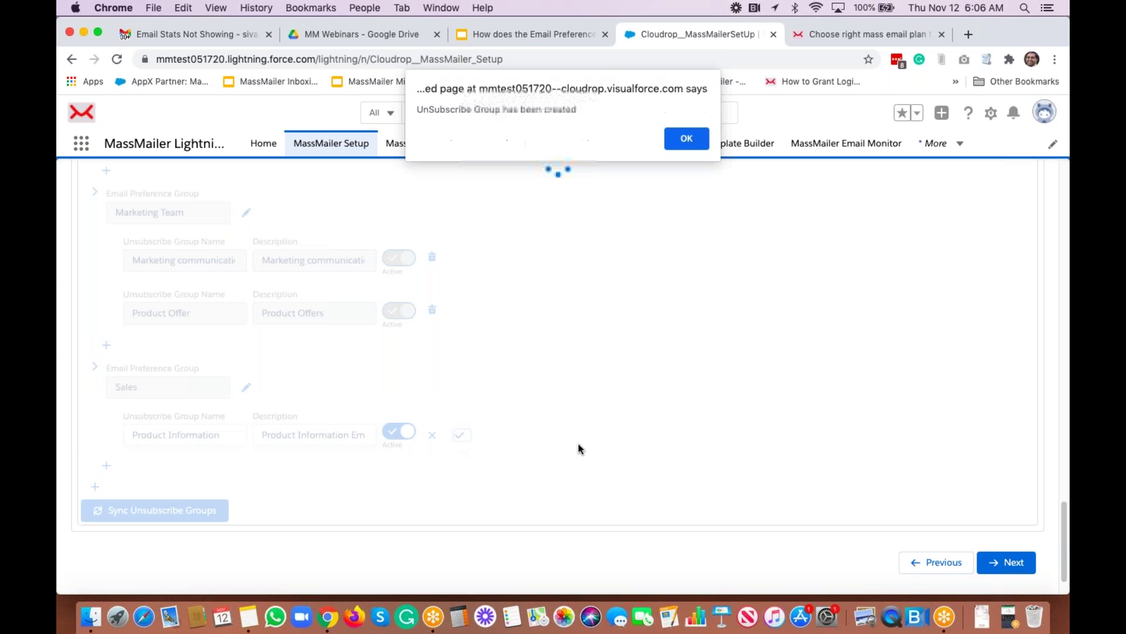
click(675, 136)
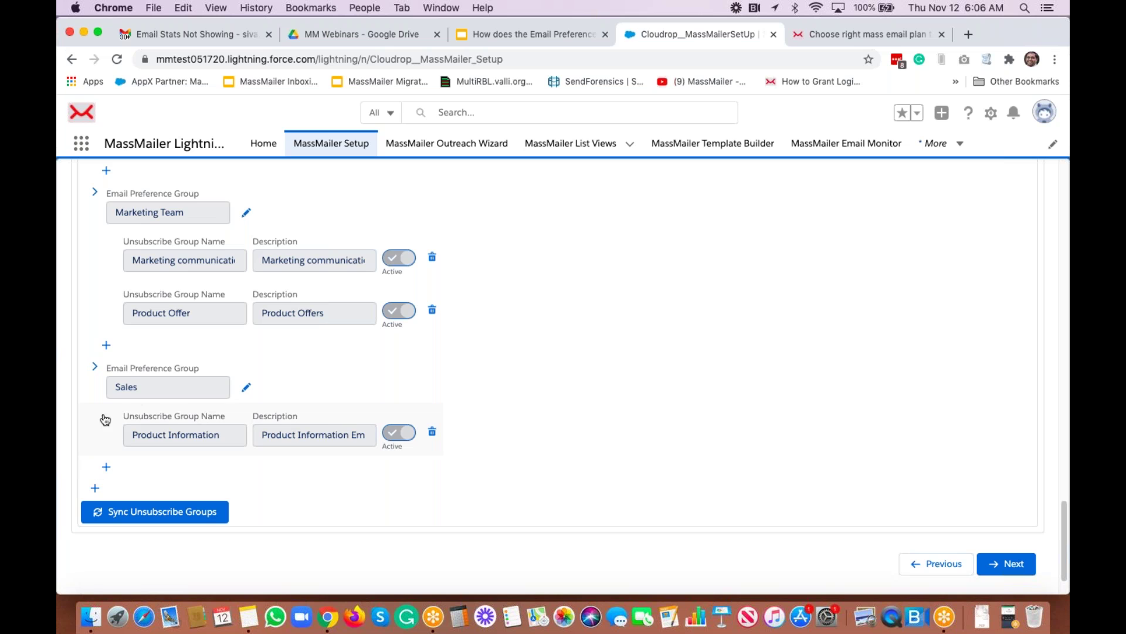
Create a second active unsubscribe group in the Sales group, with Sales Events as both name and description
click(106, 469)
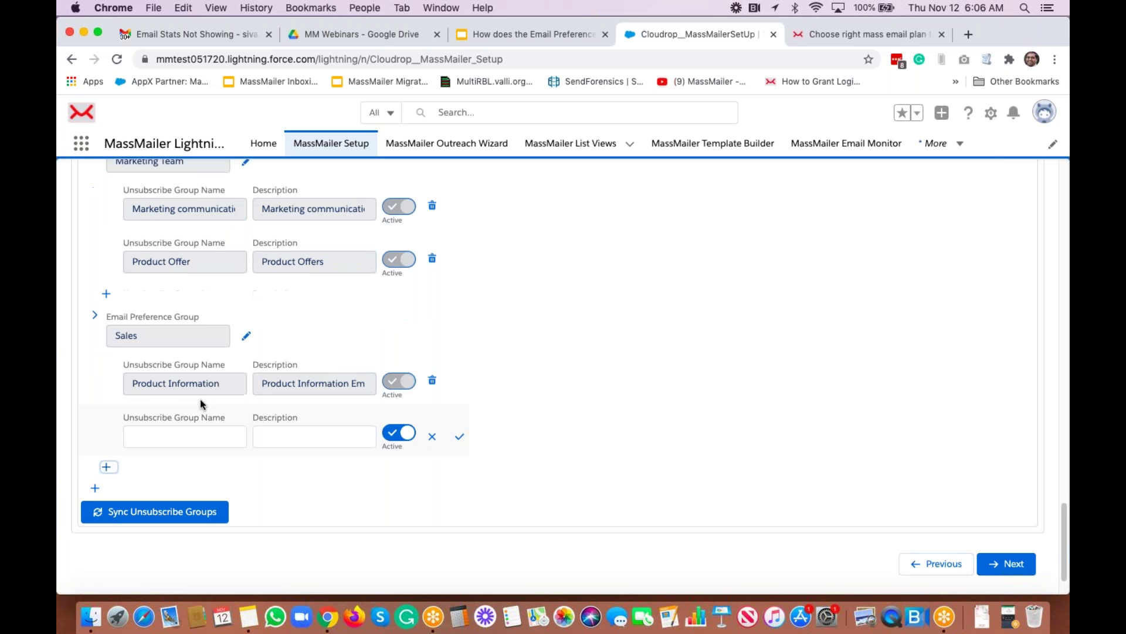
click(190, 436)
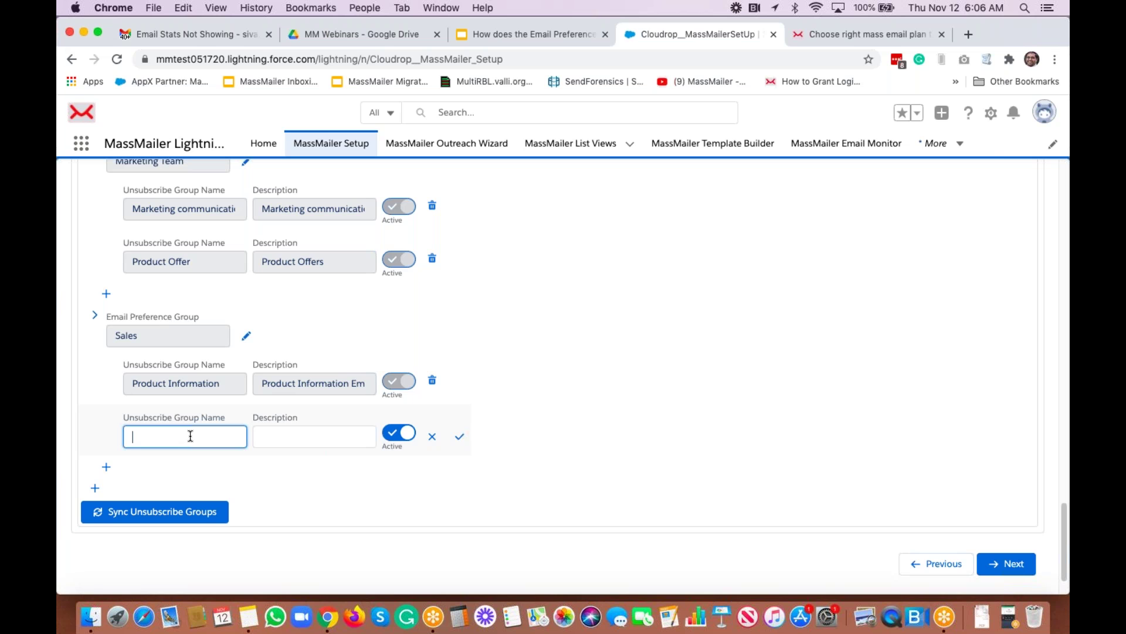
text(Sl)
text(ales Events)
key(Tab)
text(Sales Events)
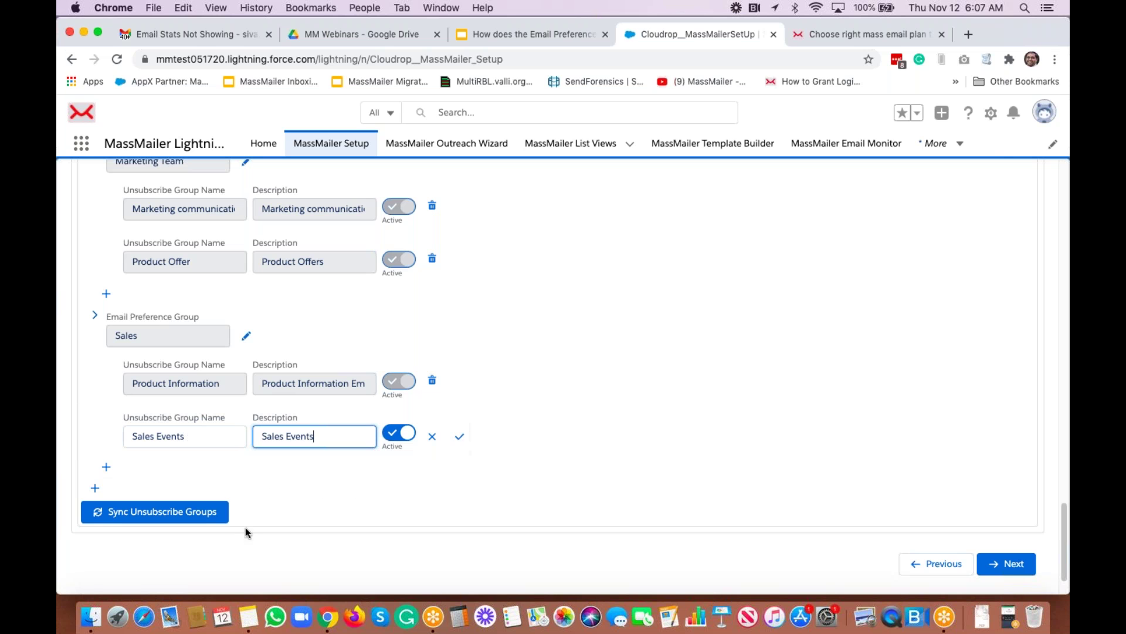
click(458, 439)
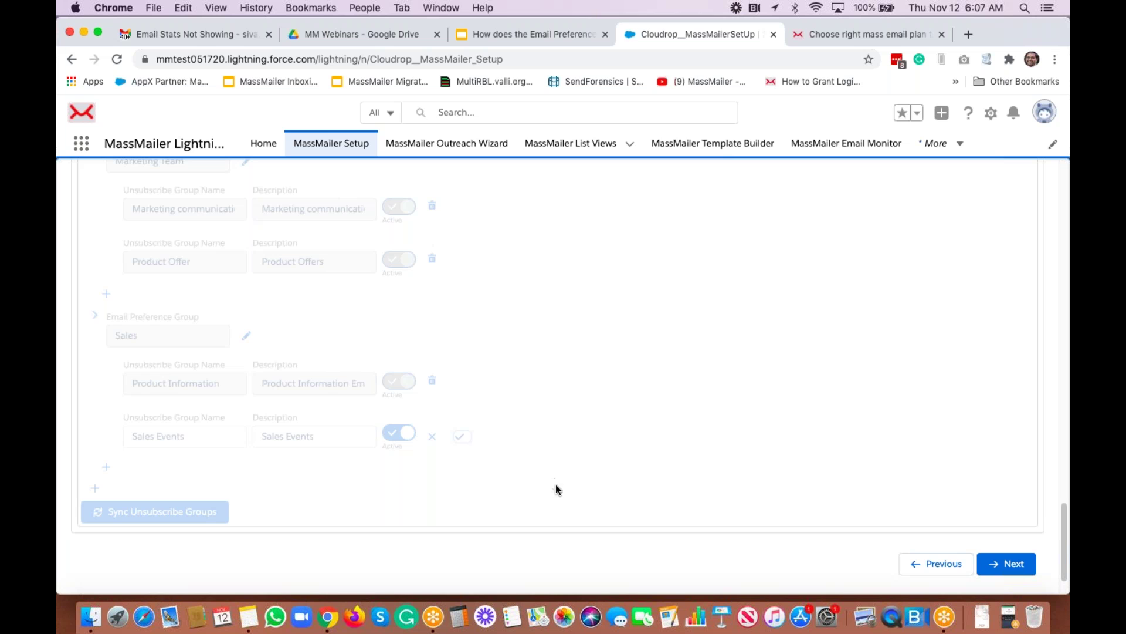
click(692, 136)
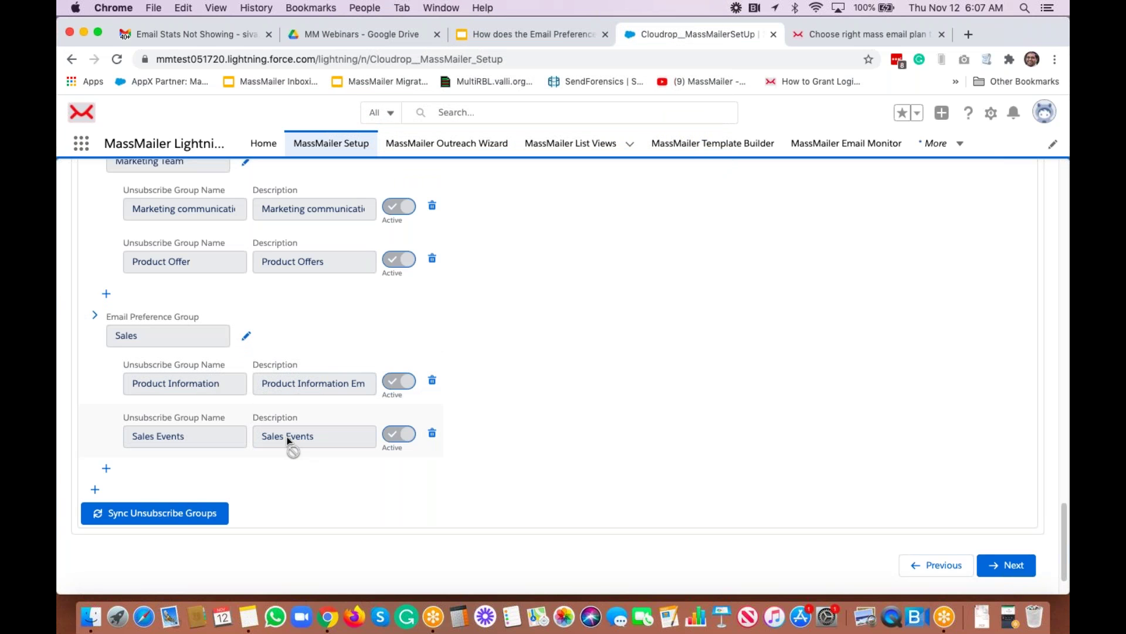
Review the Product Team, Marketing Team and Sales preference groups together with their unsubscribe groups
scroll(161, 318, up, 2)
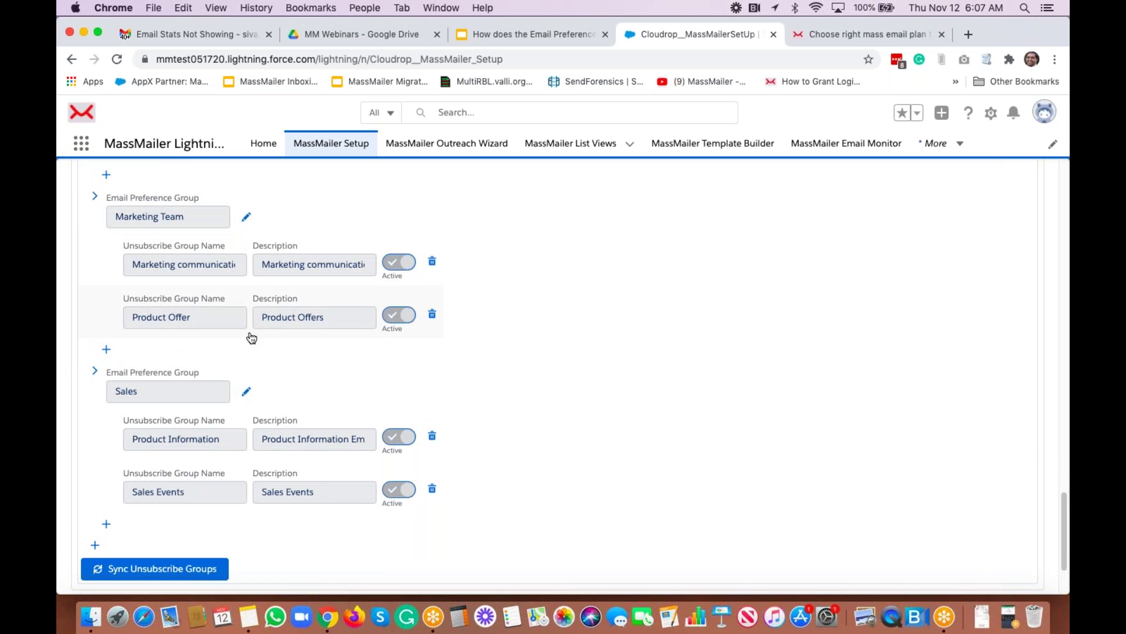
scroll(251, 338, up, 6)
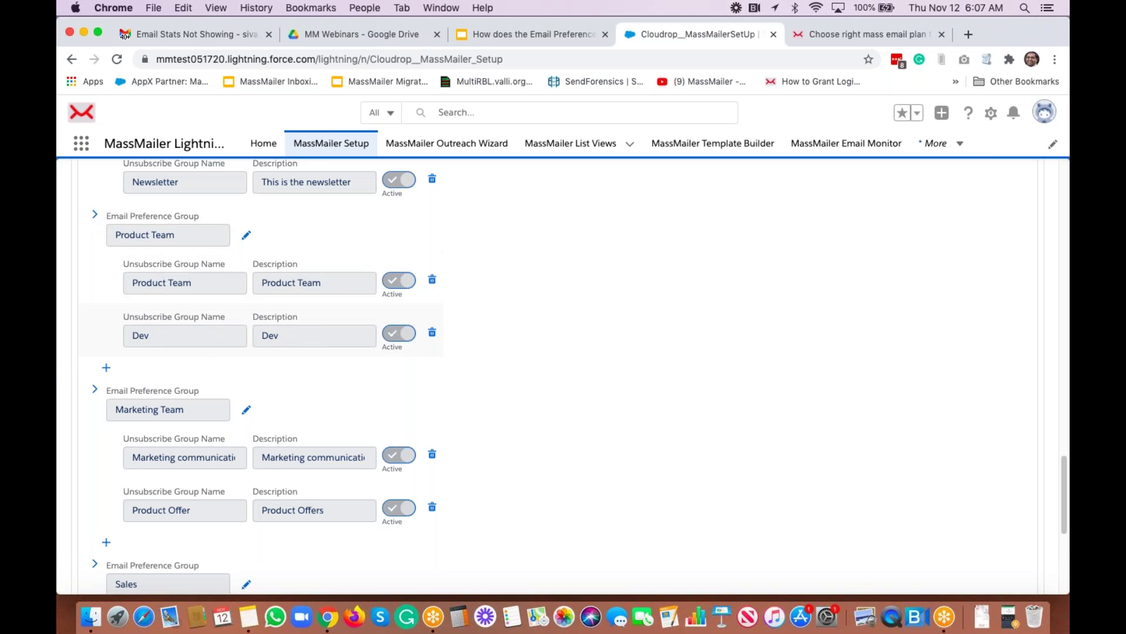
scroll(620, 364, down, 4)
scroll(620, 360, down, 3)
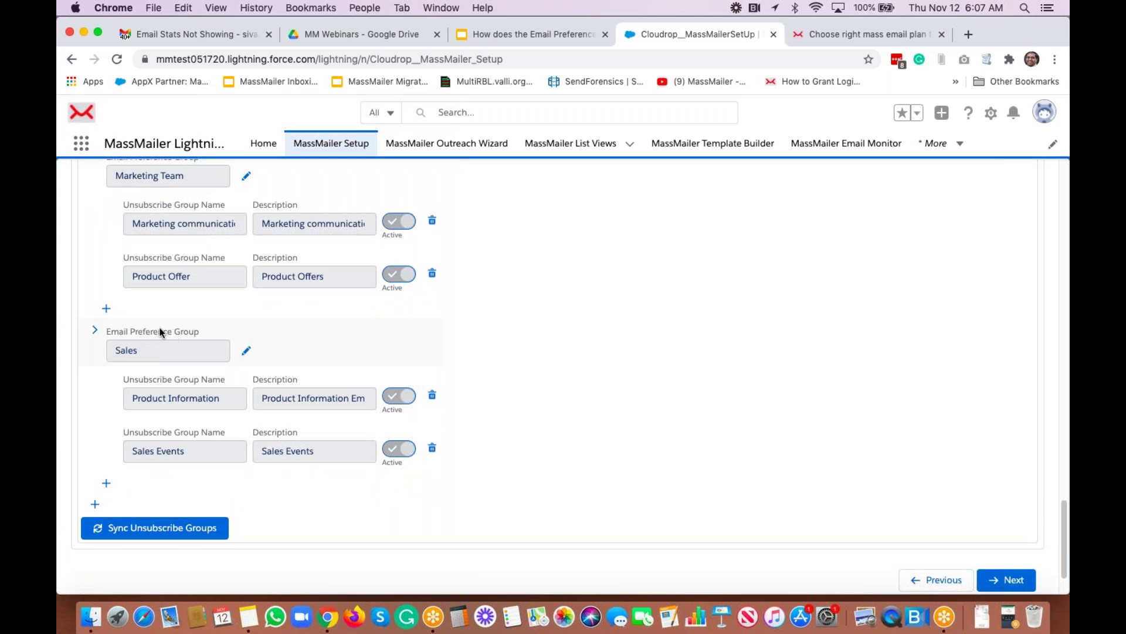
drag(154, 332, 153, 359)
scroll(555, 262, up, 10)
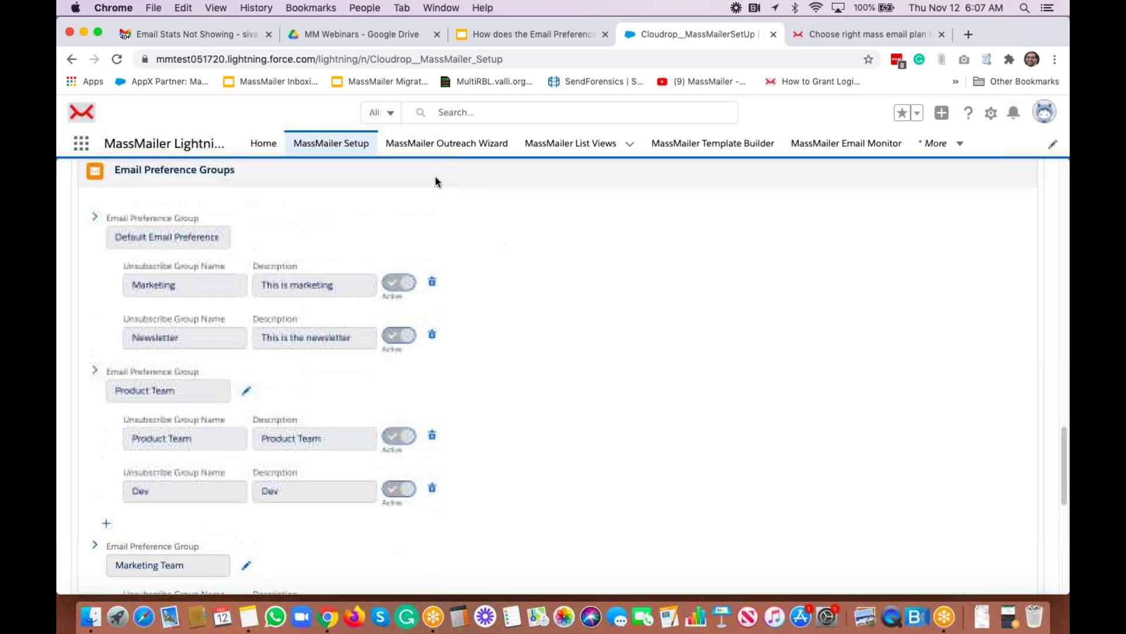
Start an email campaign in the MassMailer Outreach Wizard, targeting the Contact object with the "contact view" list view
click(469, 146)
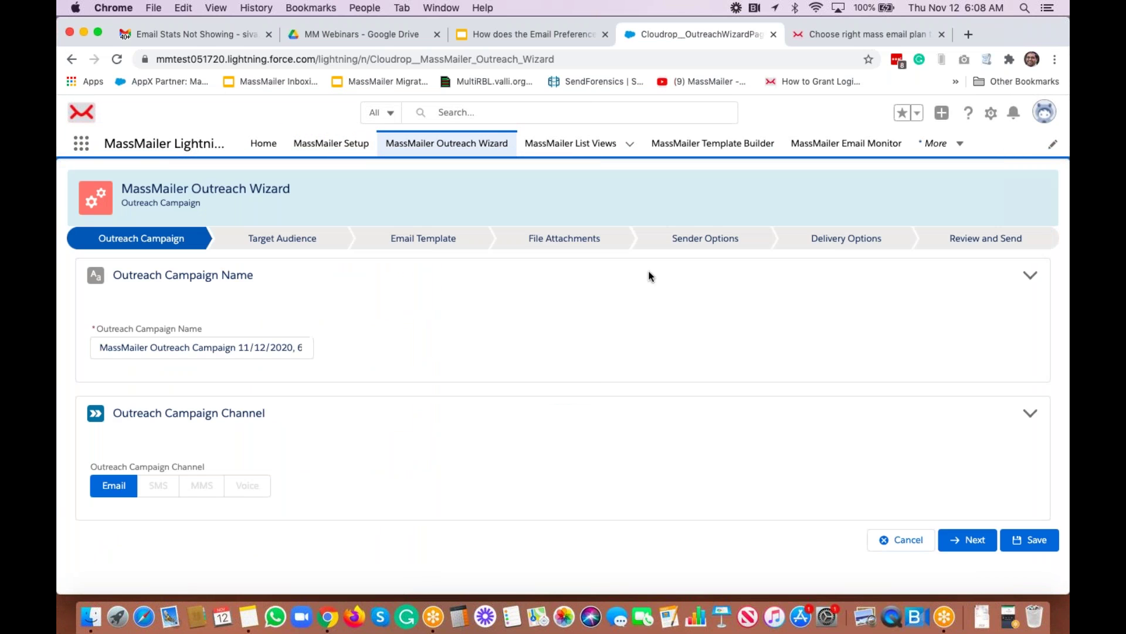
click(969, 538)
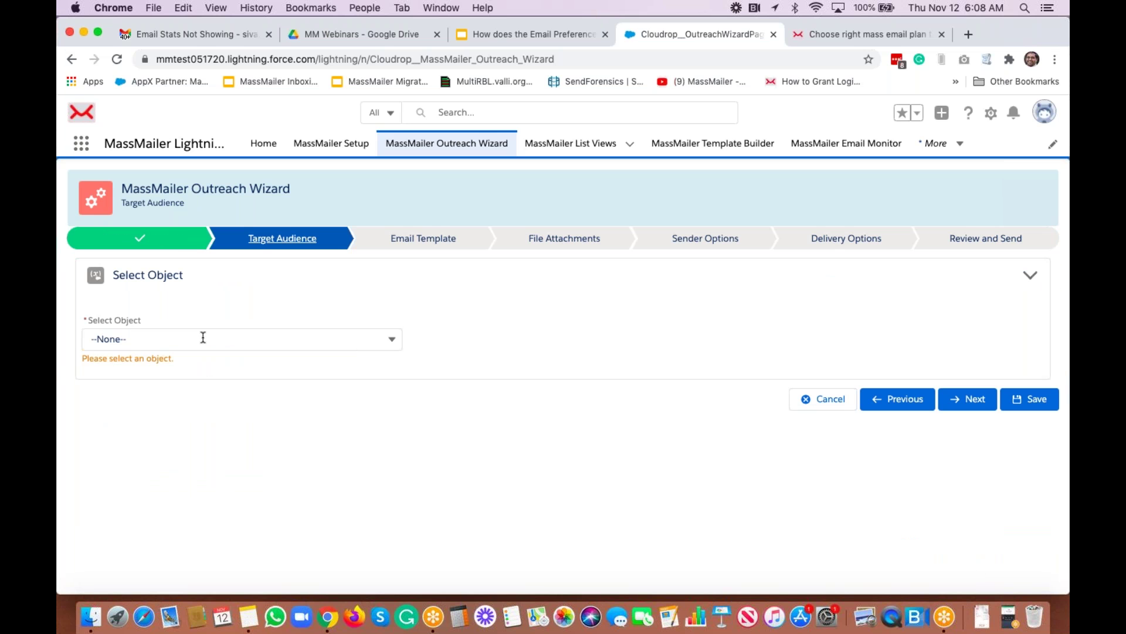
click(203, 339)
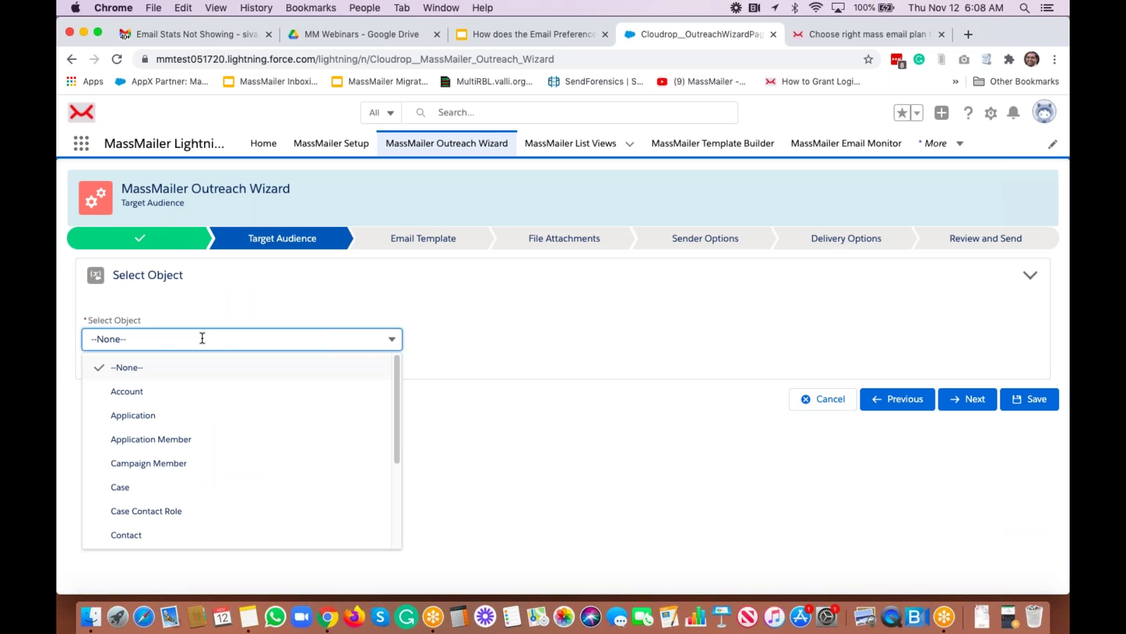
click(165, 535)
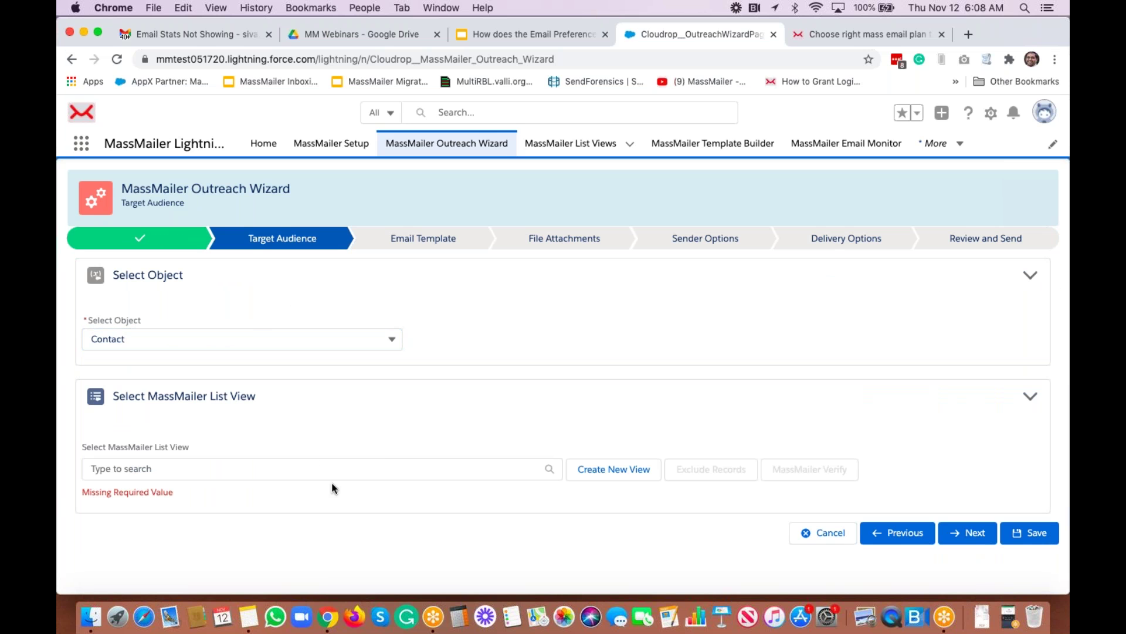
click(325, 467)
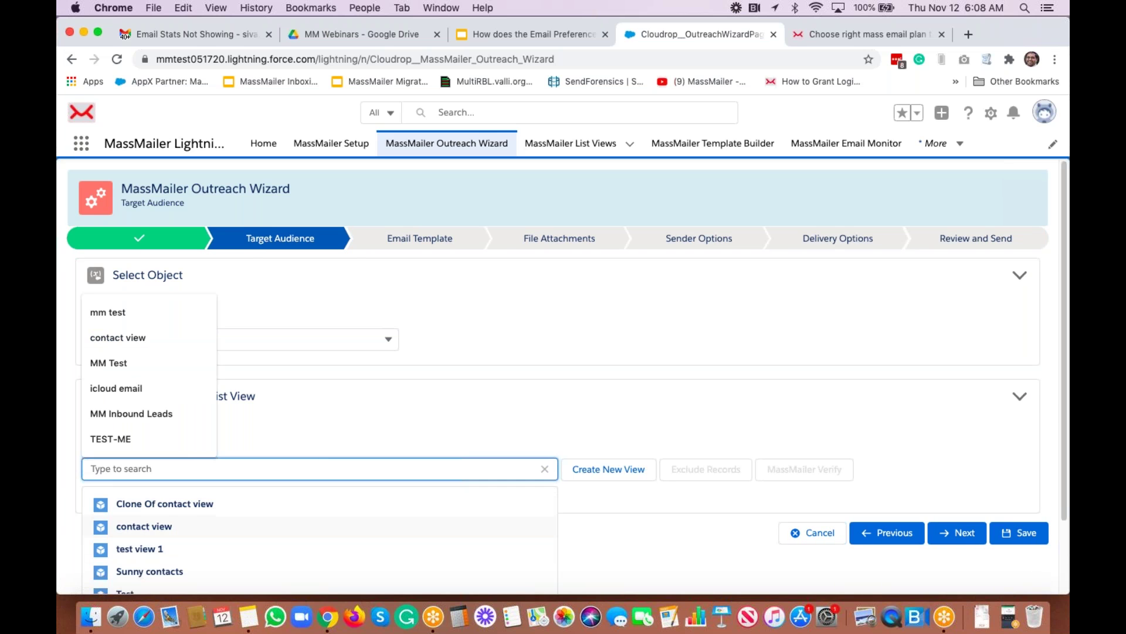
click(368, 526)
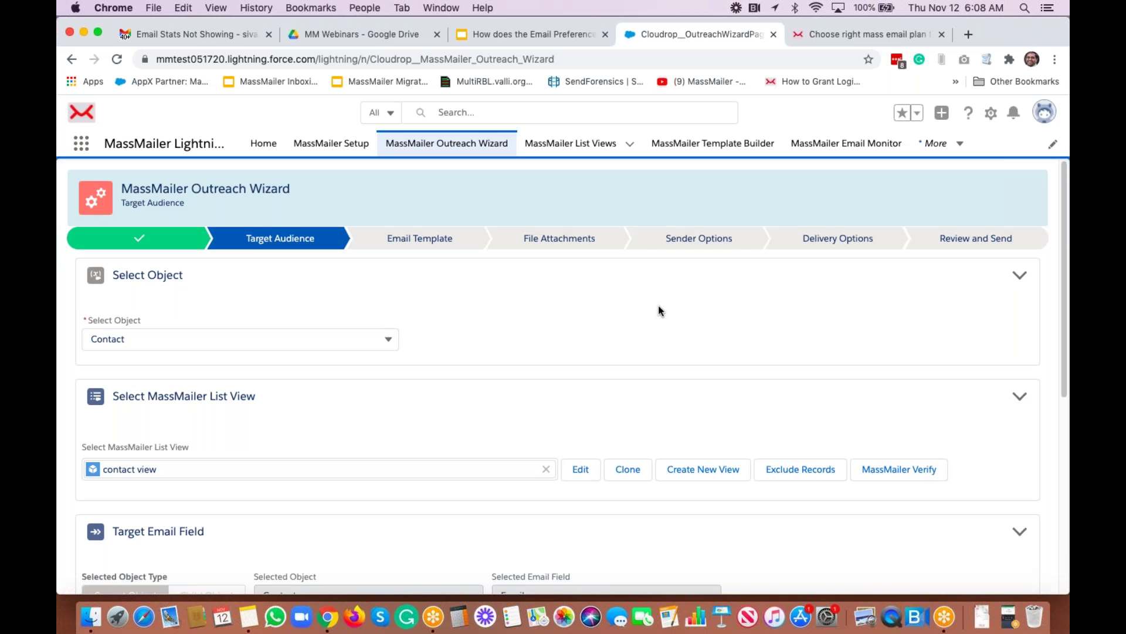
Check the campaign's recipients, and view all records of the MassMailer Suppression List in a separate browser tab
scroll(658, 307, down, 10)
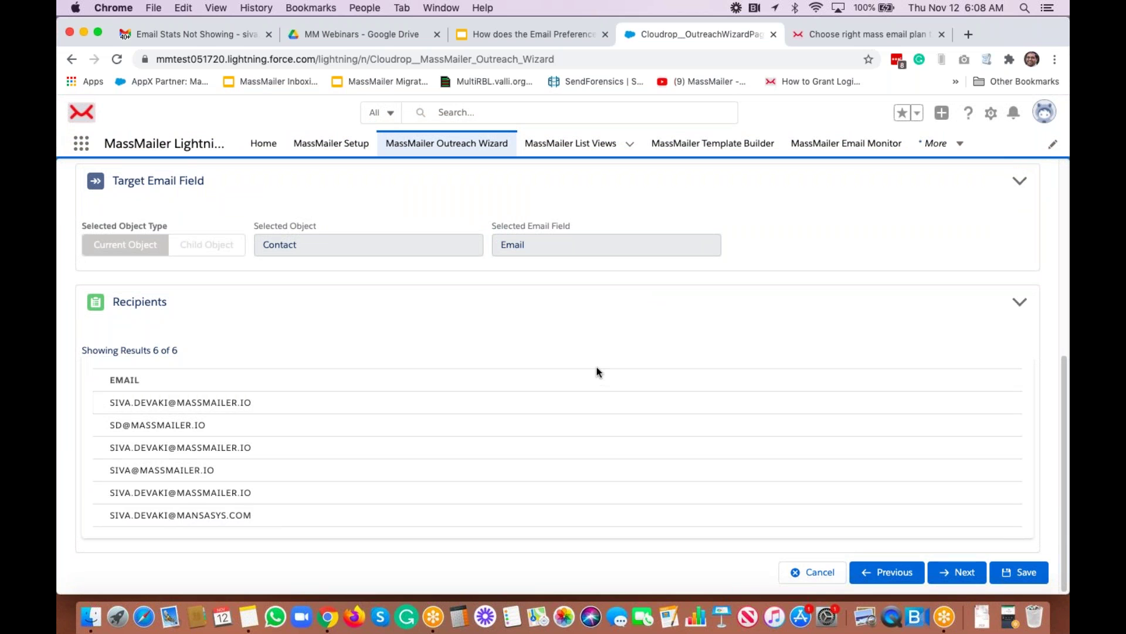
scroll(607, 385, up, 6)
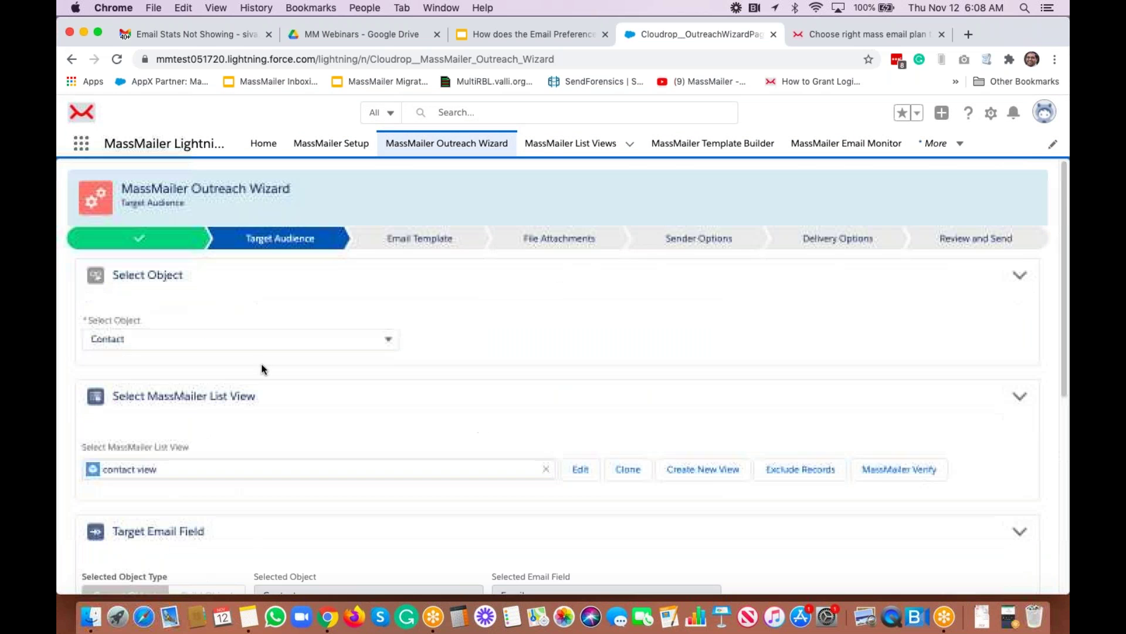
click(960, 146)
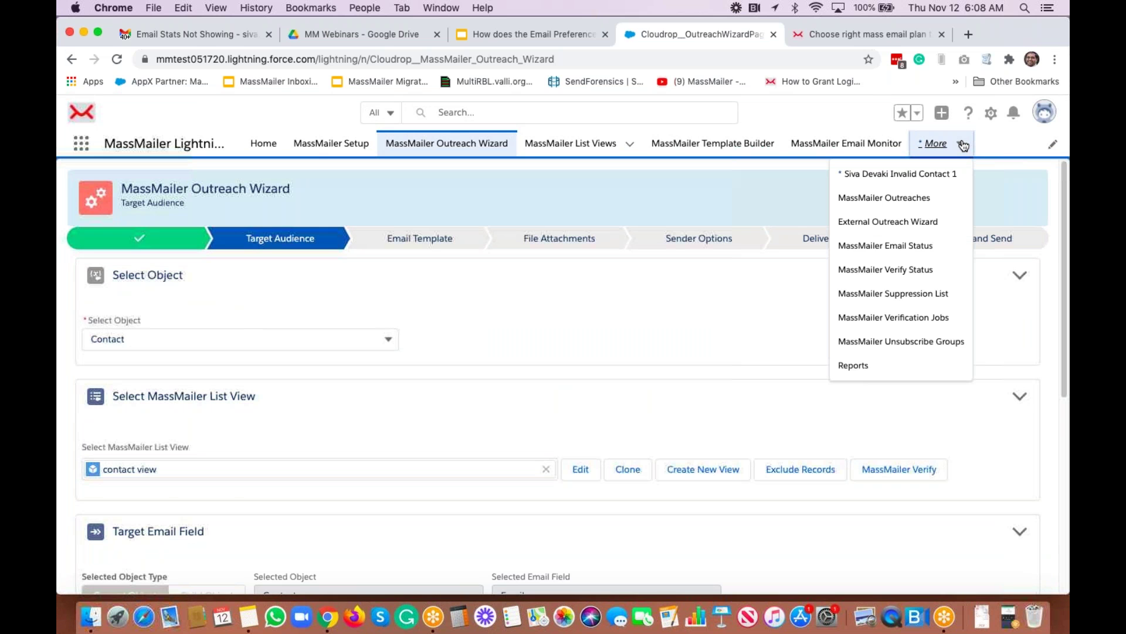
super+click(914, 295)
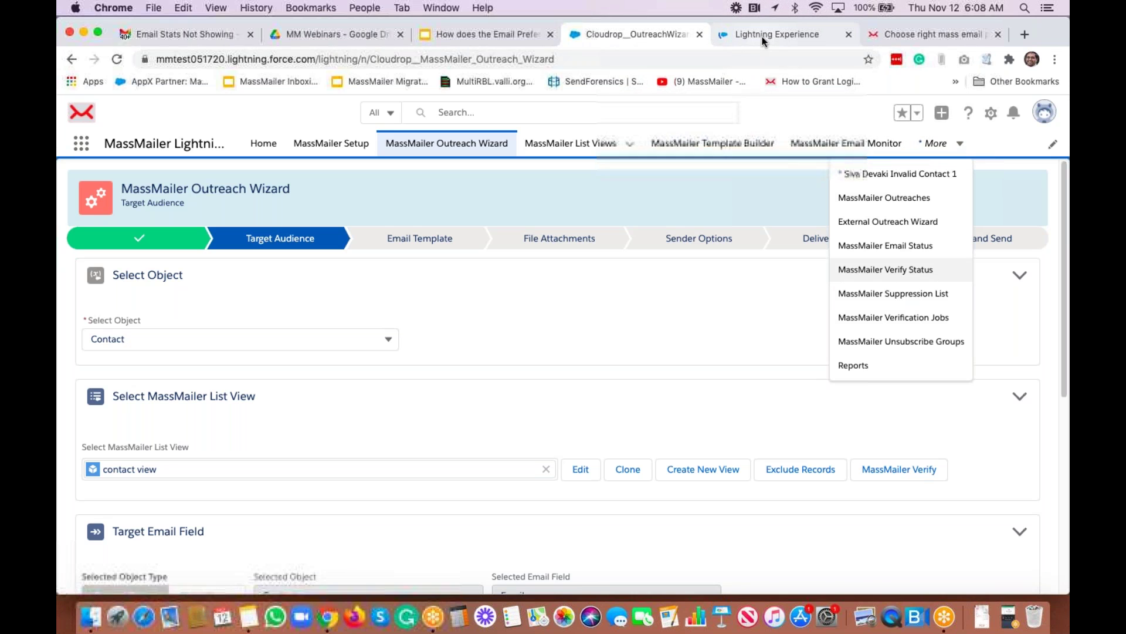
click(762, 36)
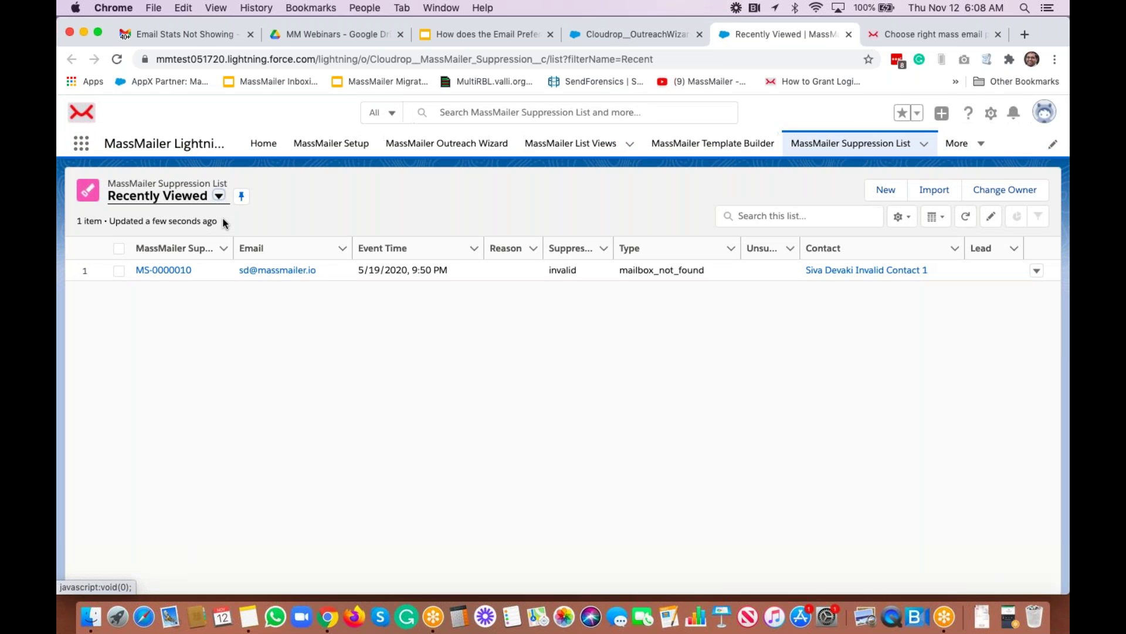
click(219, 200)
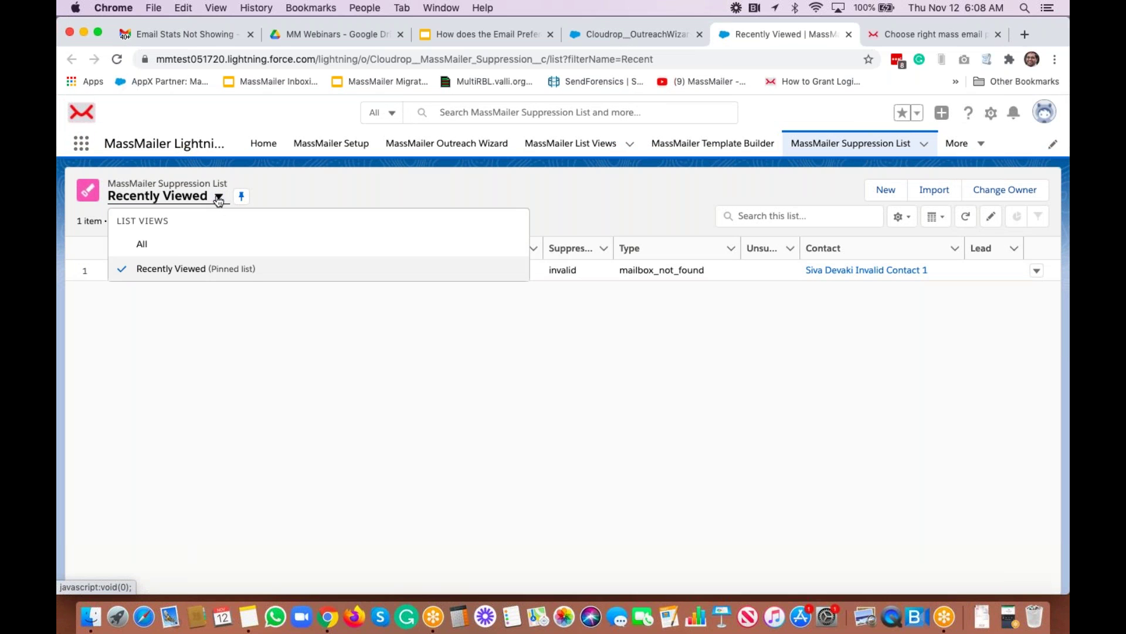
click(171, 250)
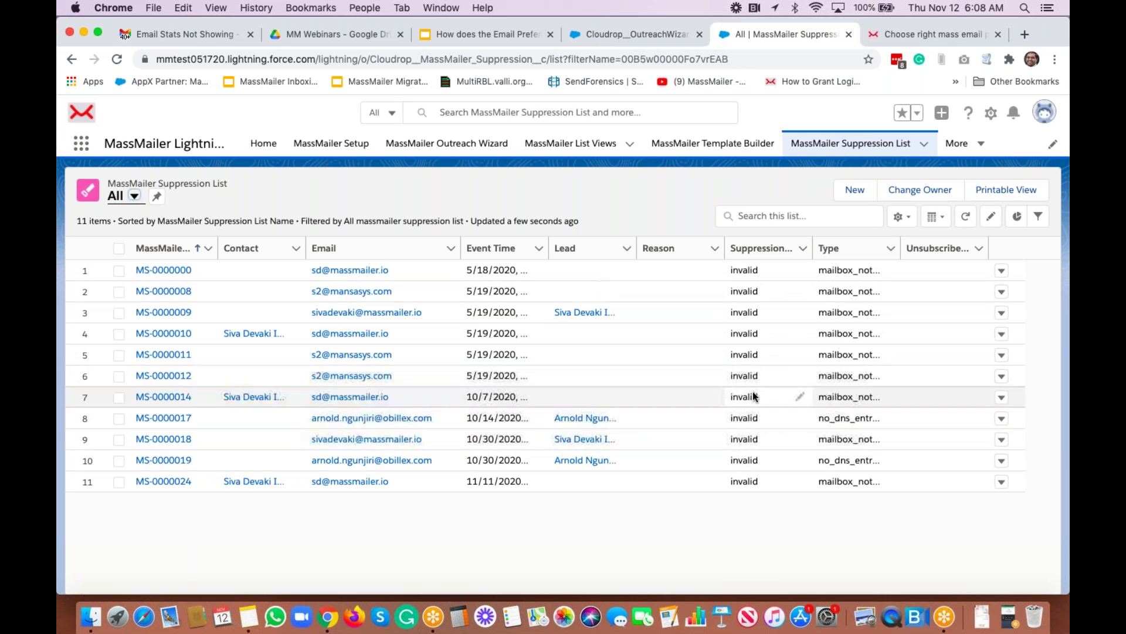
Return to the Outreach Wizard, check the recipients and advance the campaign to the Email Template stage
click(621, 35)
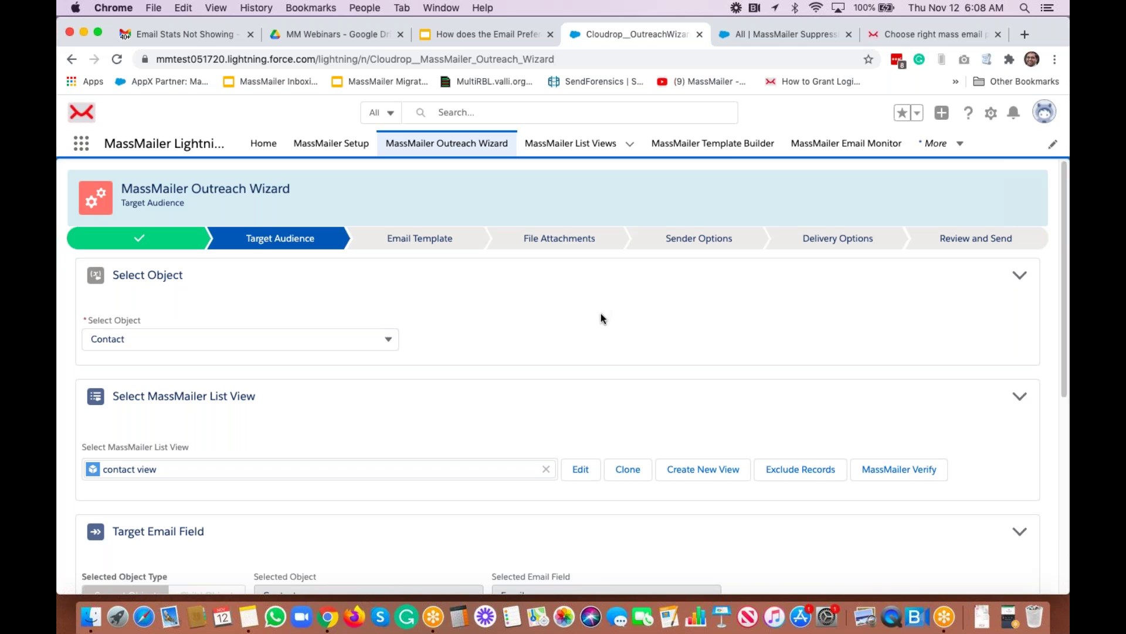
scroll(440, 334, down, 3)
scroll(251, 295, down, 7)
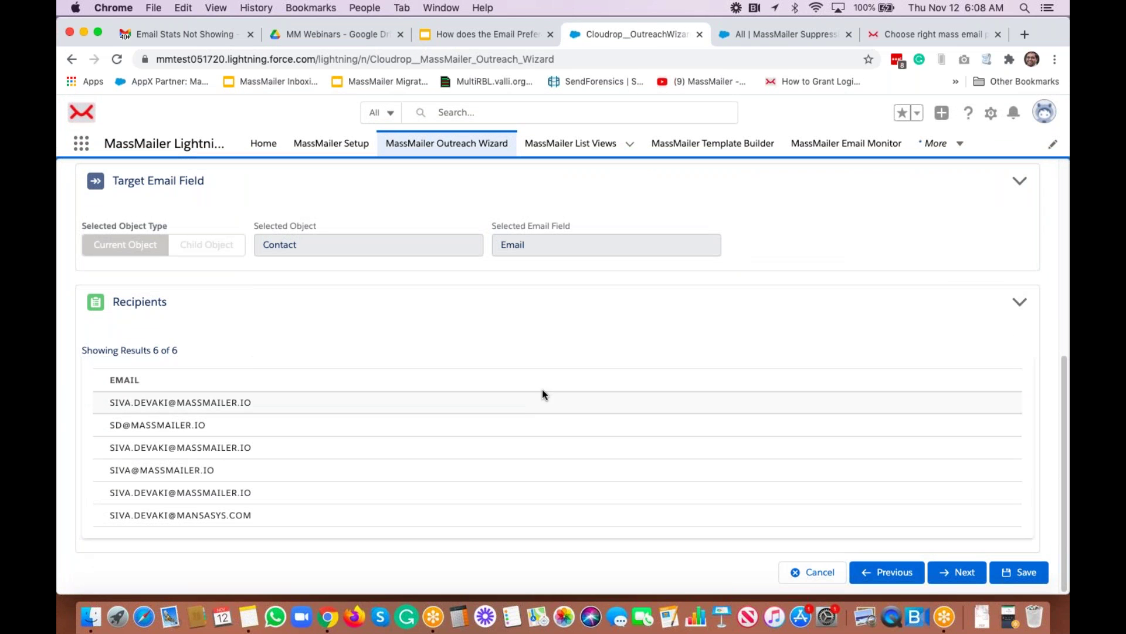
click(954, 579)
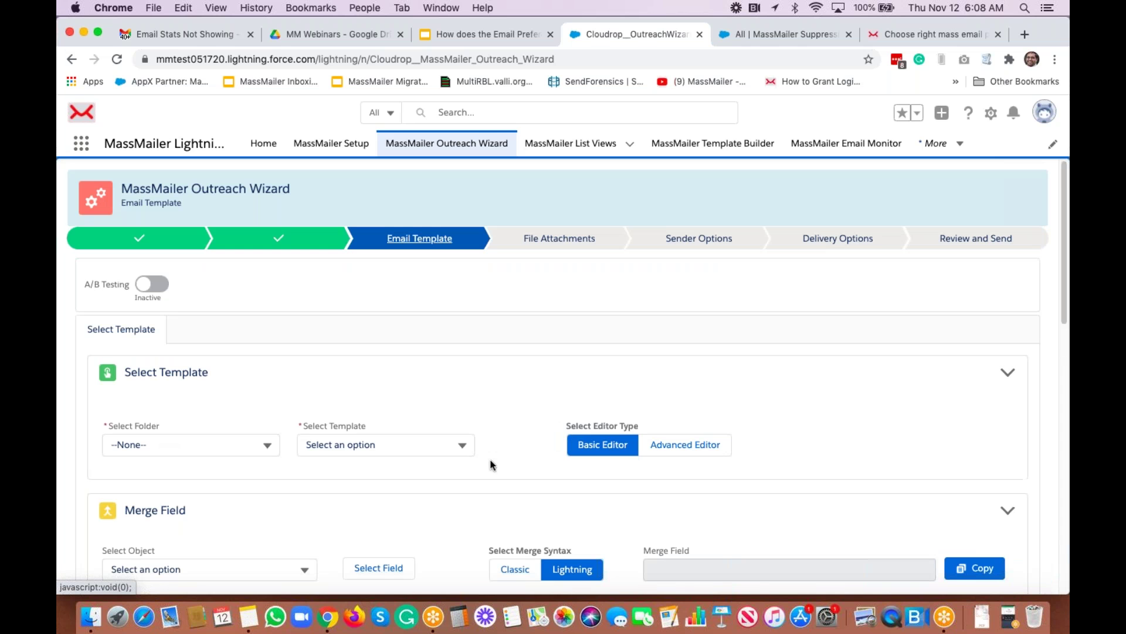
Choose "demo template" from the MassMailer folder as the campaign's email template
scroll(305, 361, down, 2)
click(221, 339)
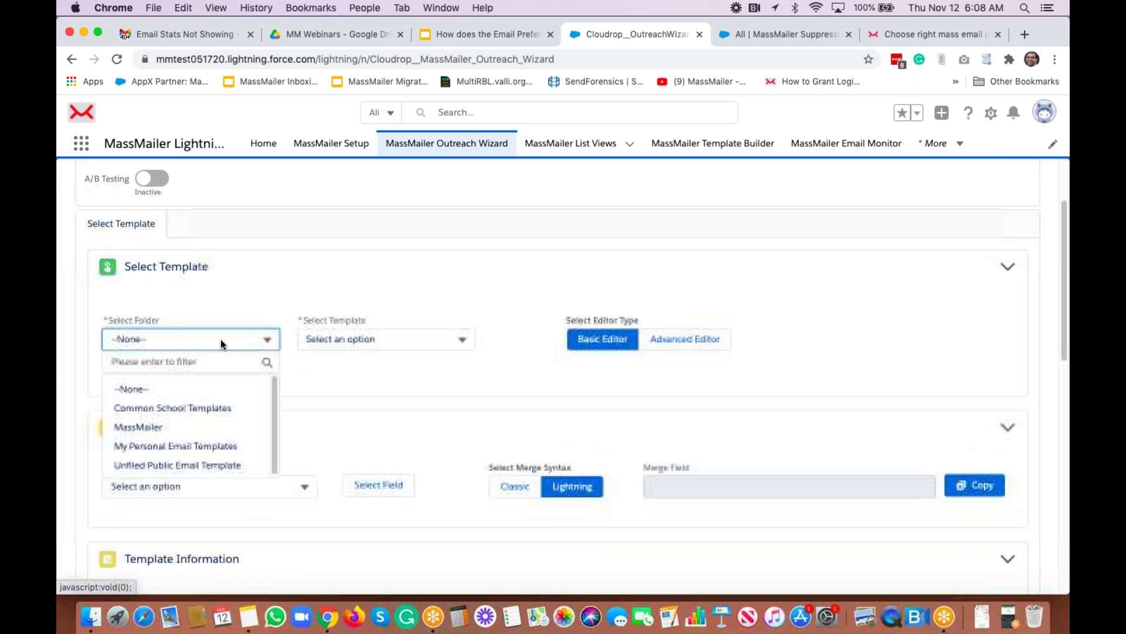
click(182, 426)
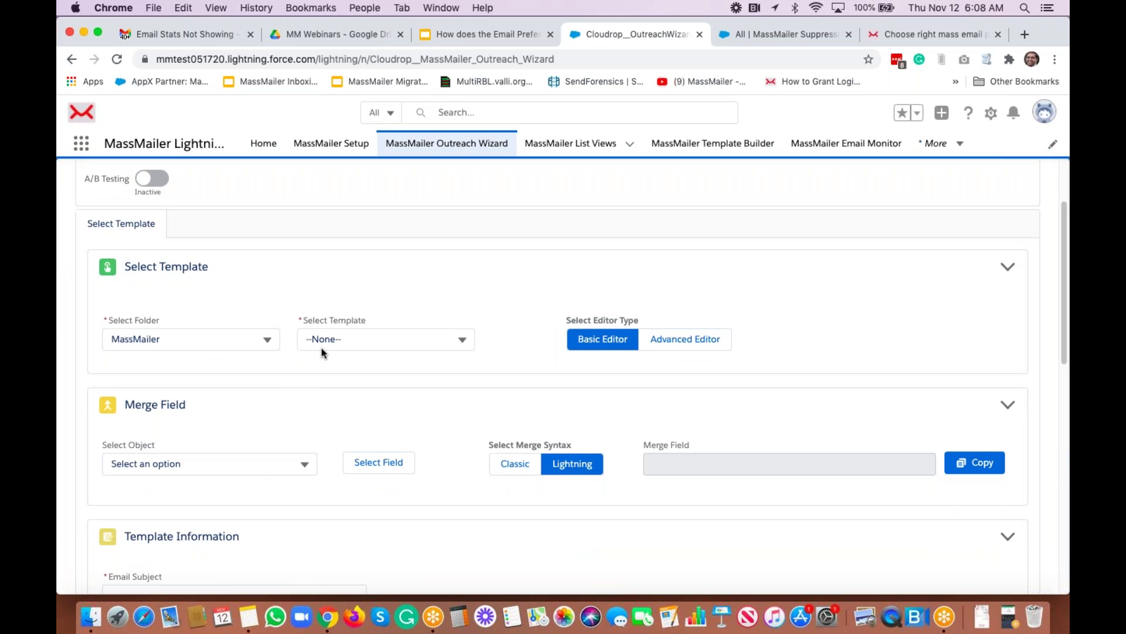
click(379, 344)
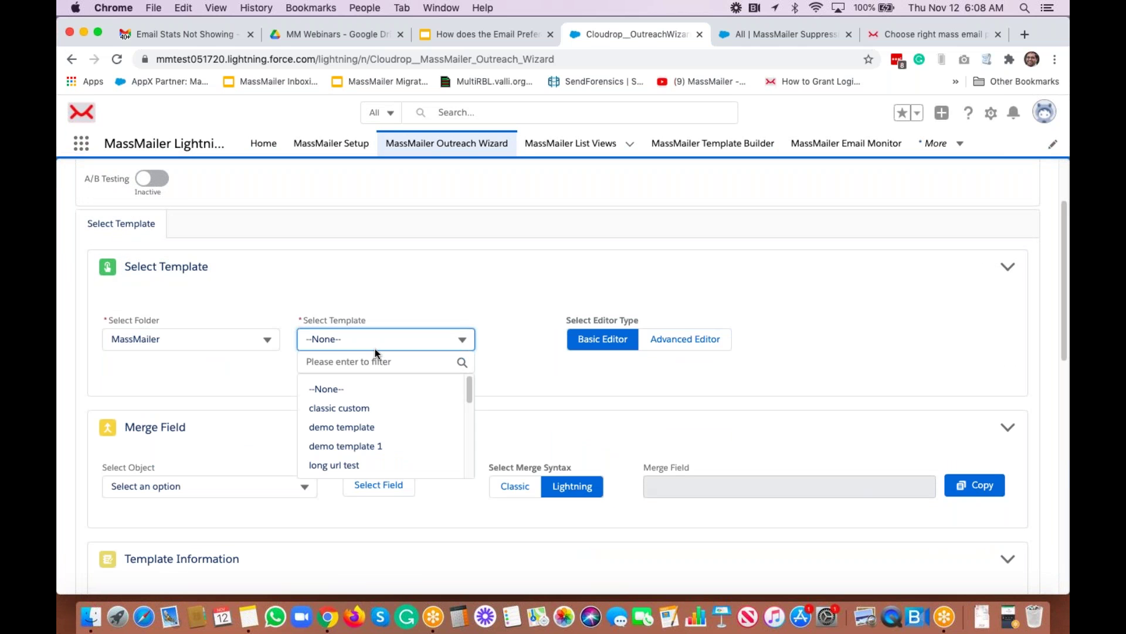
click(367, 428)
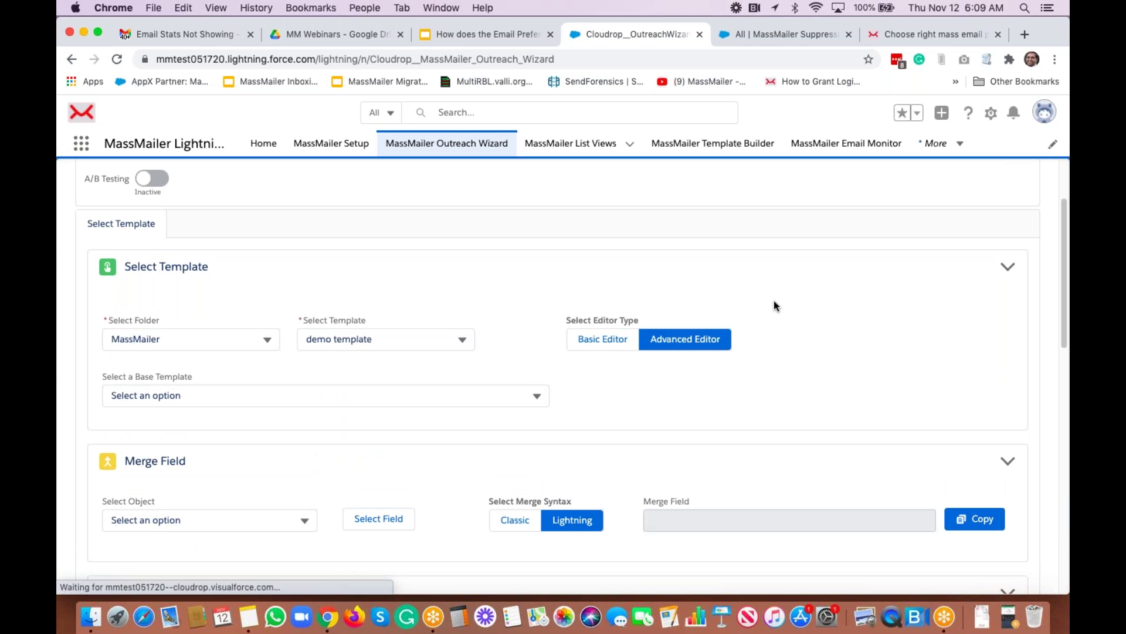
Set the email subject to "Demo for the Email Preference Center"
scroll(773, 301, down, 6)
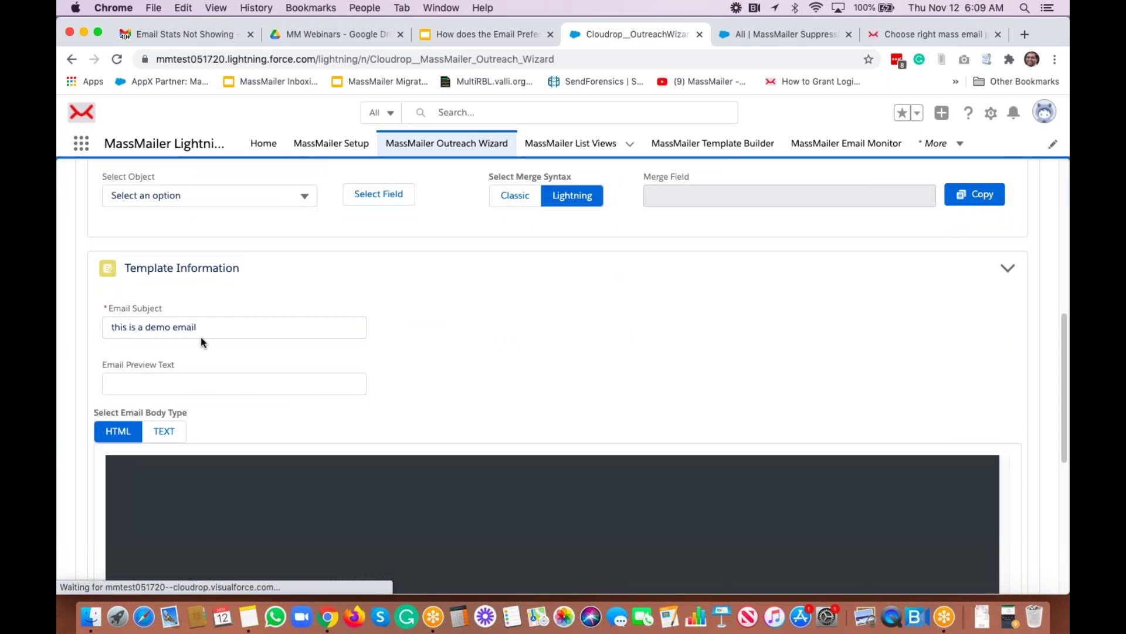
triple_click(214, 327)
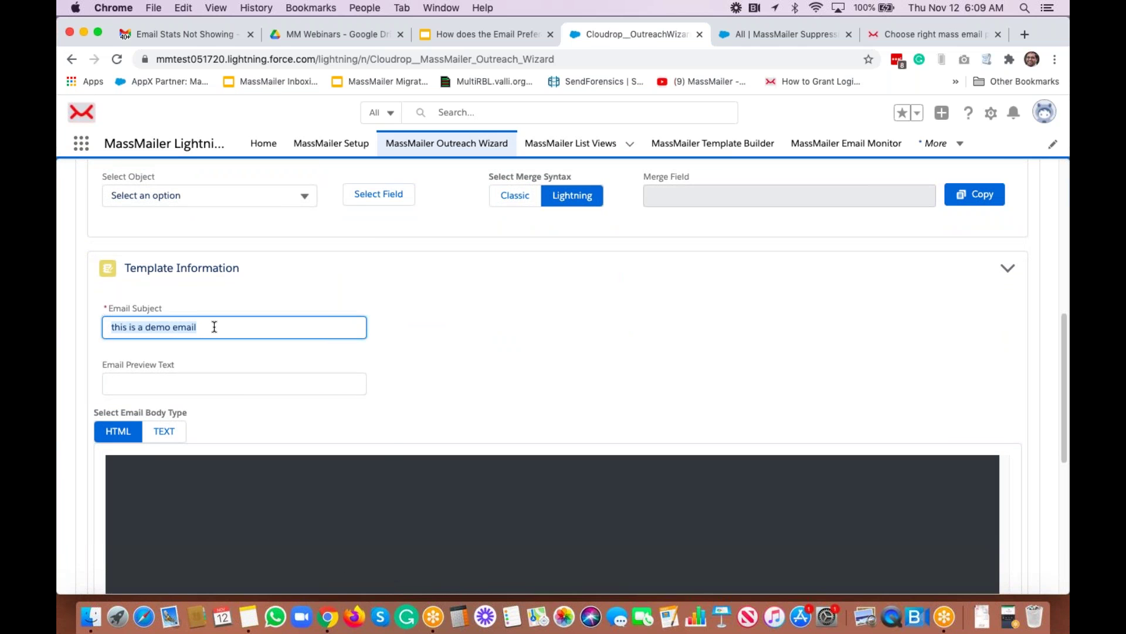
text(Demo )
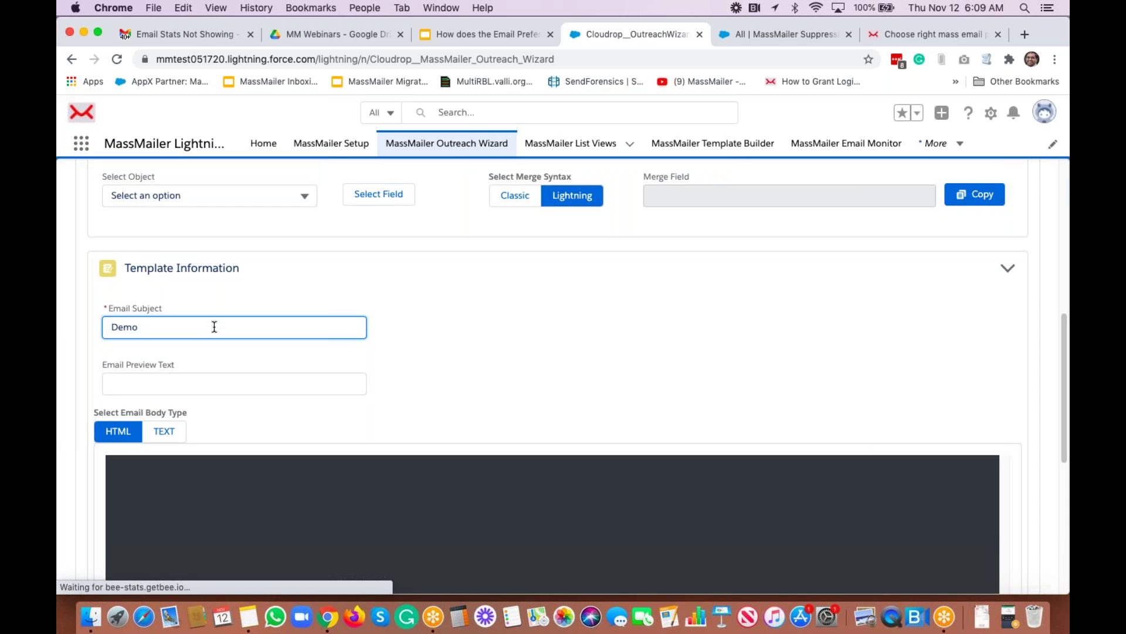
text(for the Em)
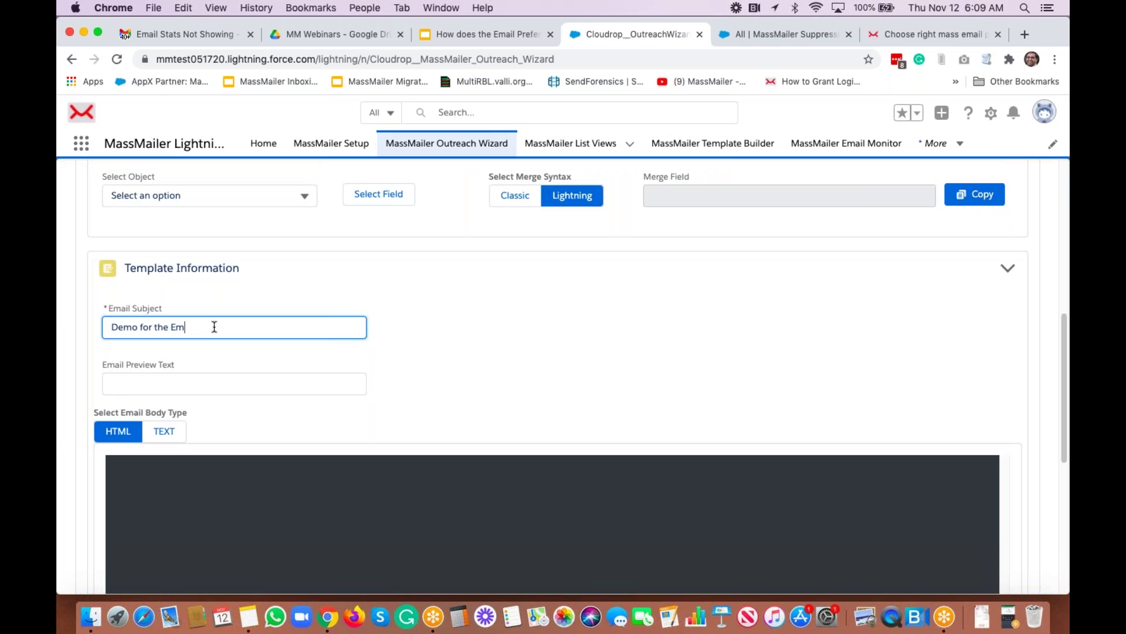
text(ail Preference Center)
click(438, 324)
Replace the text block in the email body with "This is a demo email."
scroll(583, 372, down, 1)
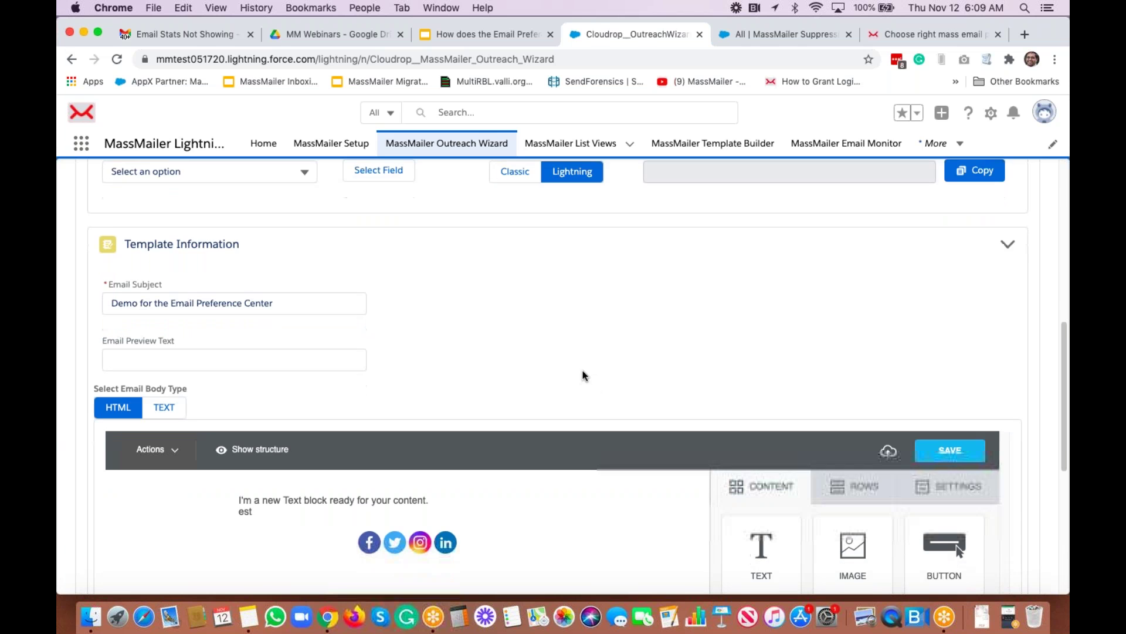
scroll(583, 375, down, 1)
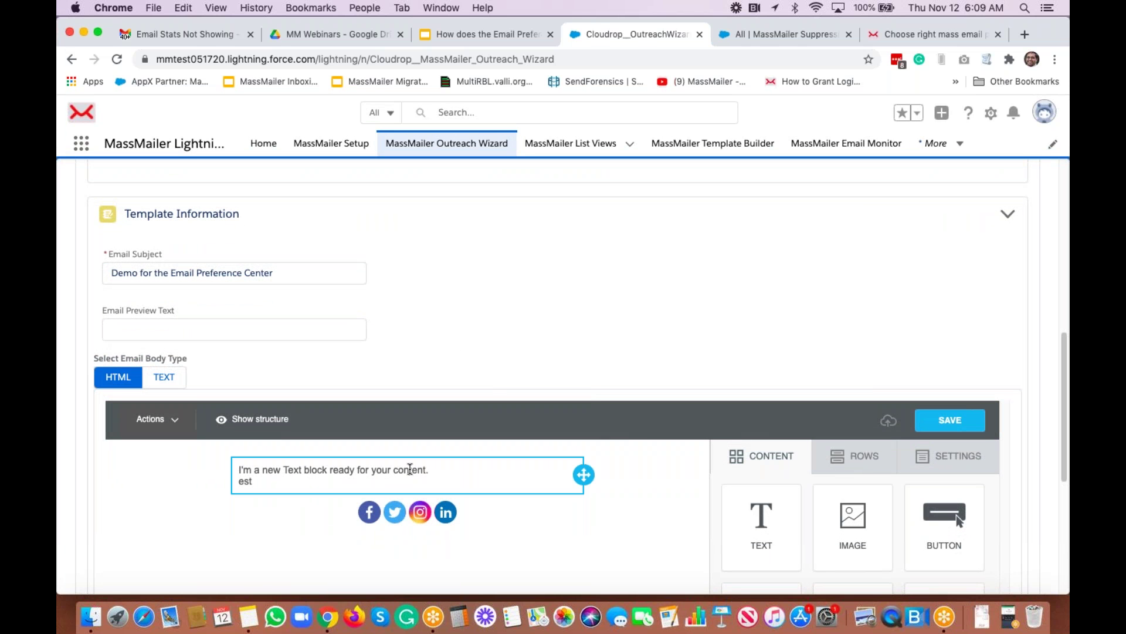
triple_click(409, 469)
text(T)
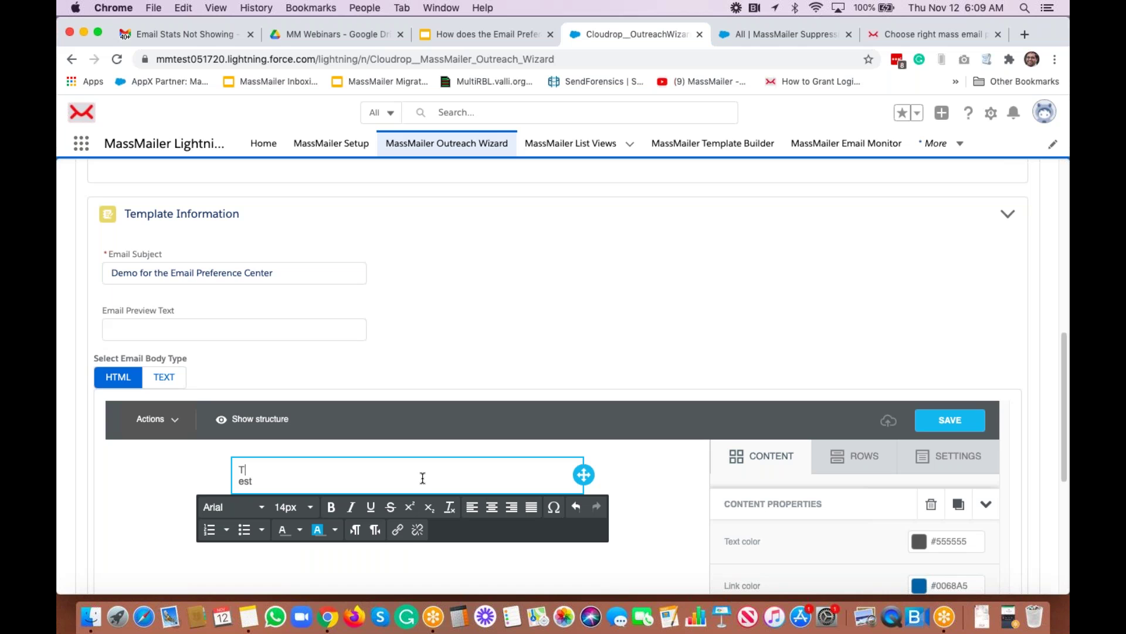
text(his is a demo ema)
key(BackSpace)
click(601, 269)
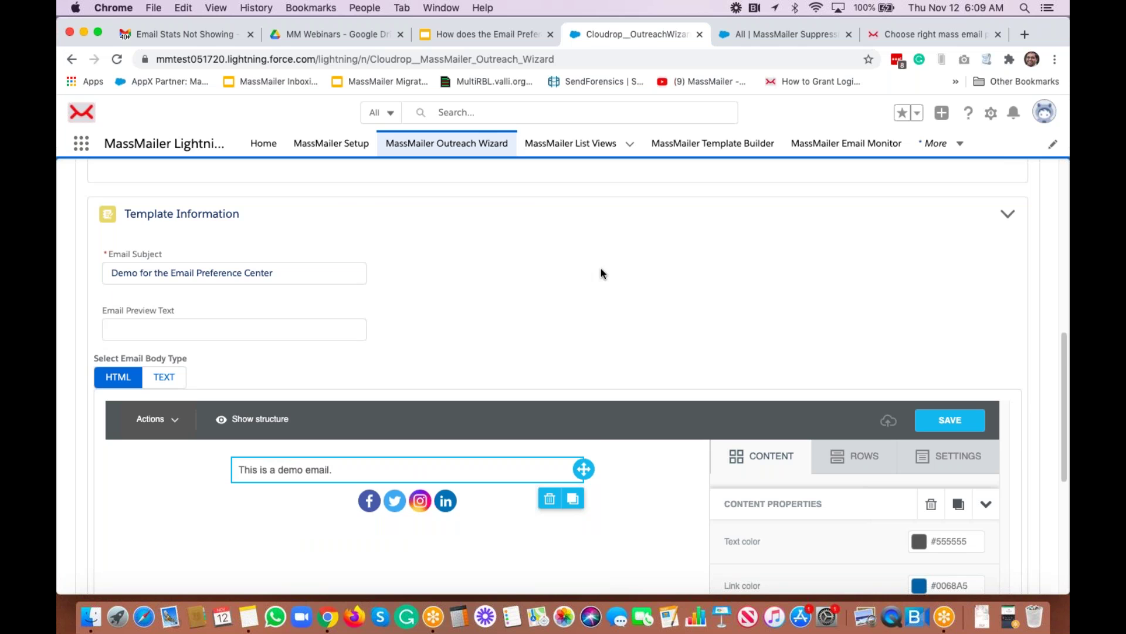
Advance the campaign past File Attachments and Sender Options to Delivery Options, adding no attachments and keeping the default sender settings
scroll(601, 268, down, 3)
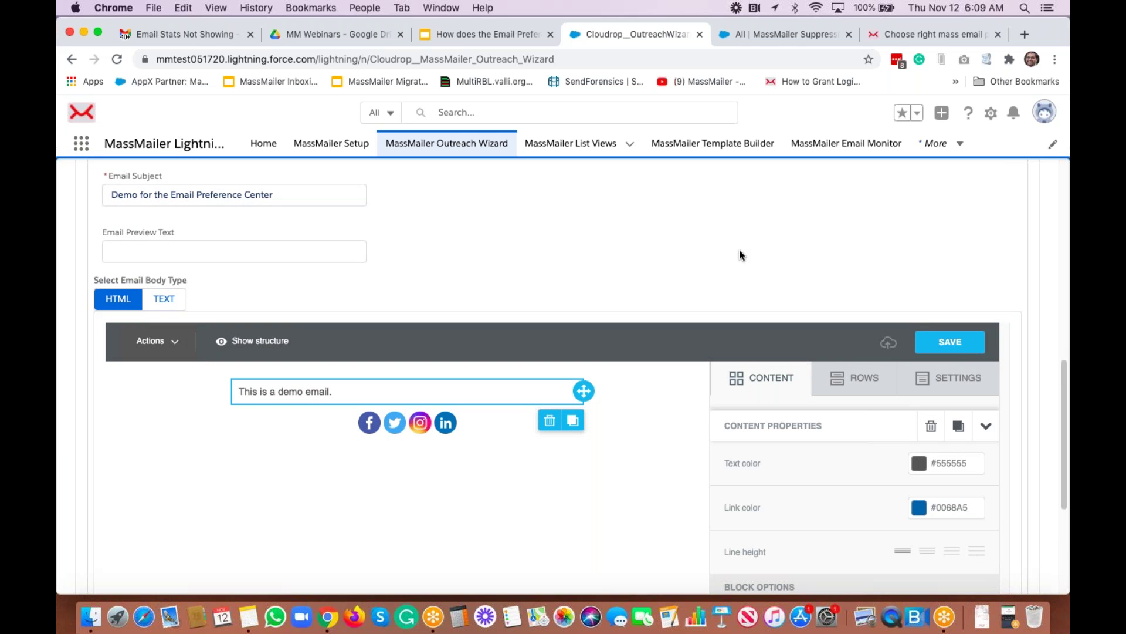
scroll(739, 249, down, 5)
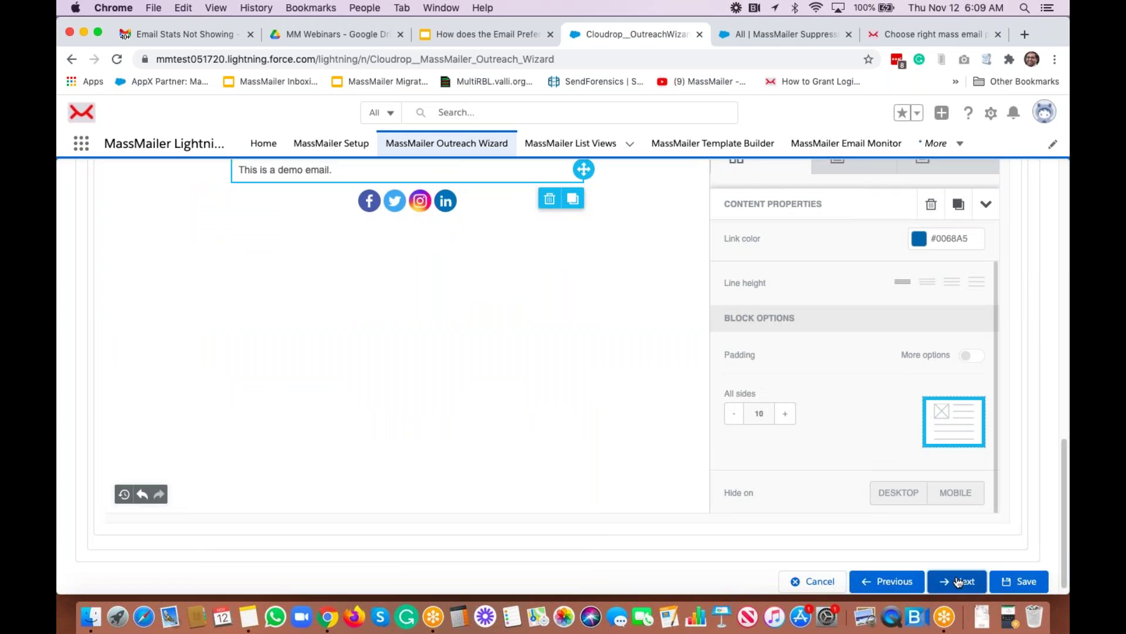
click(958, 582)
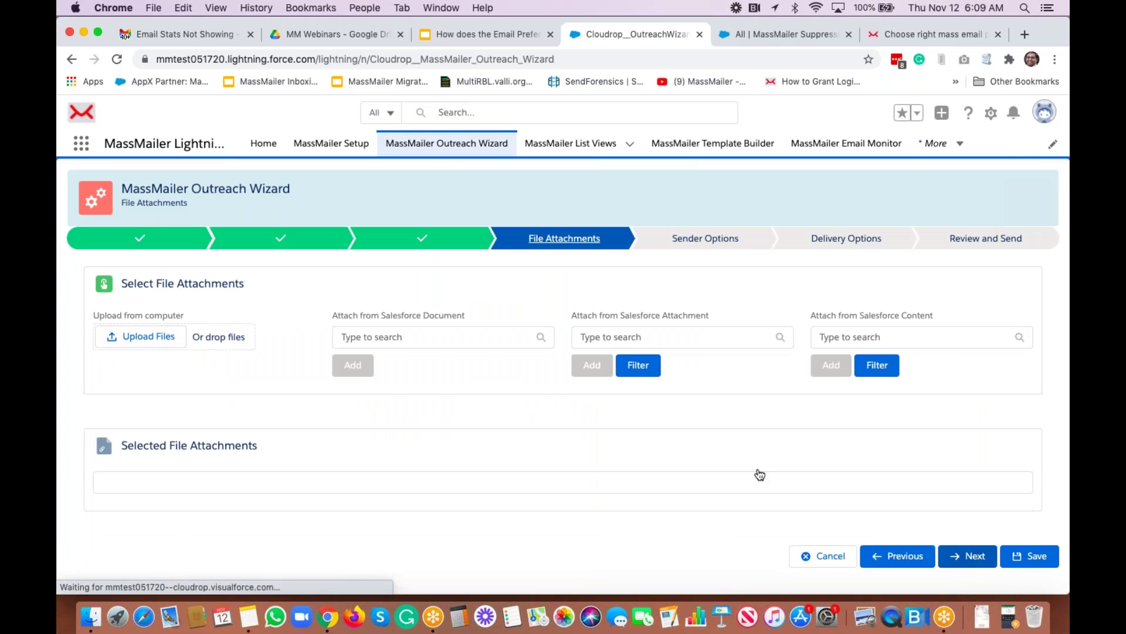
click(966, 556)
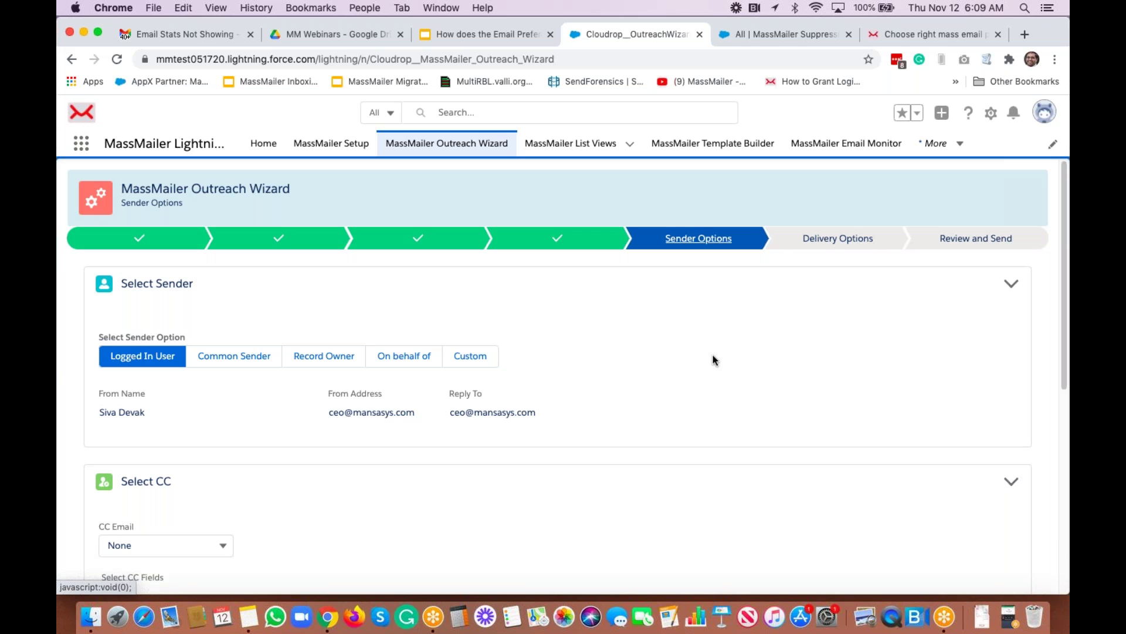
scroll(709, 360, down, 8)
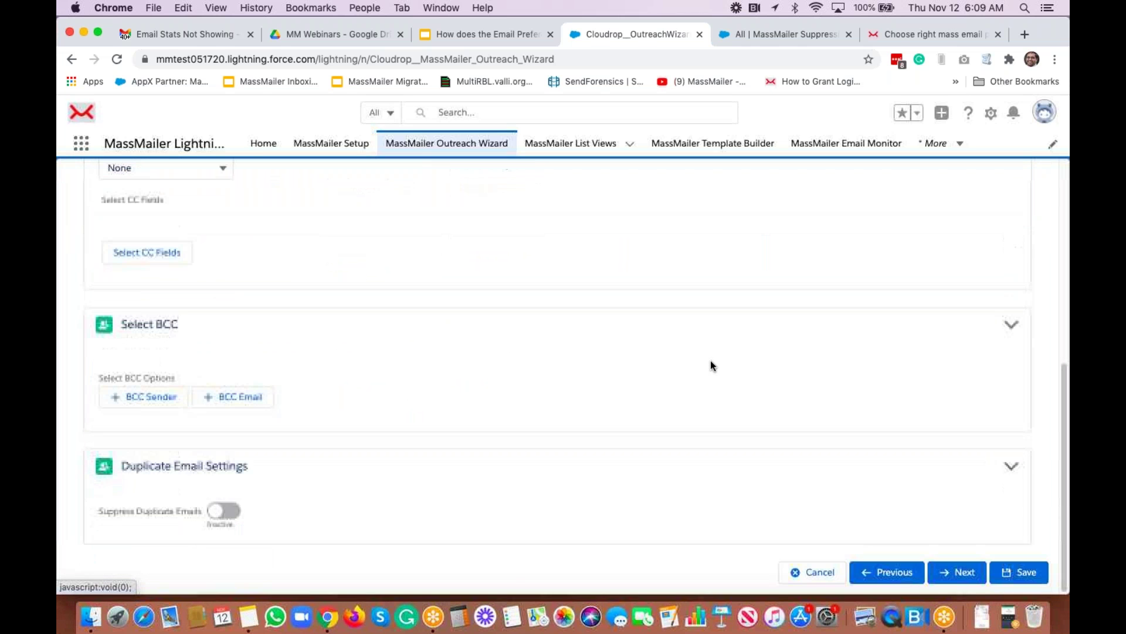
click(961, 574)
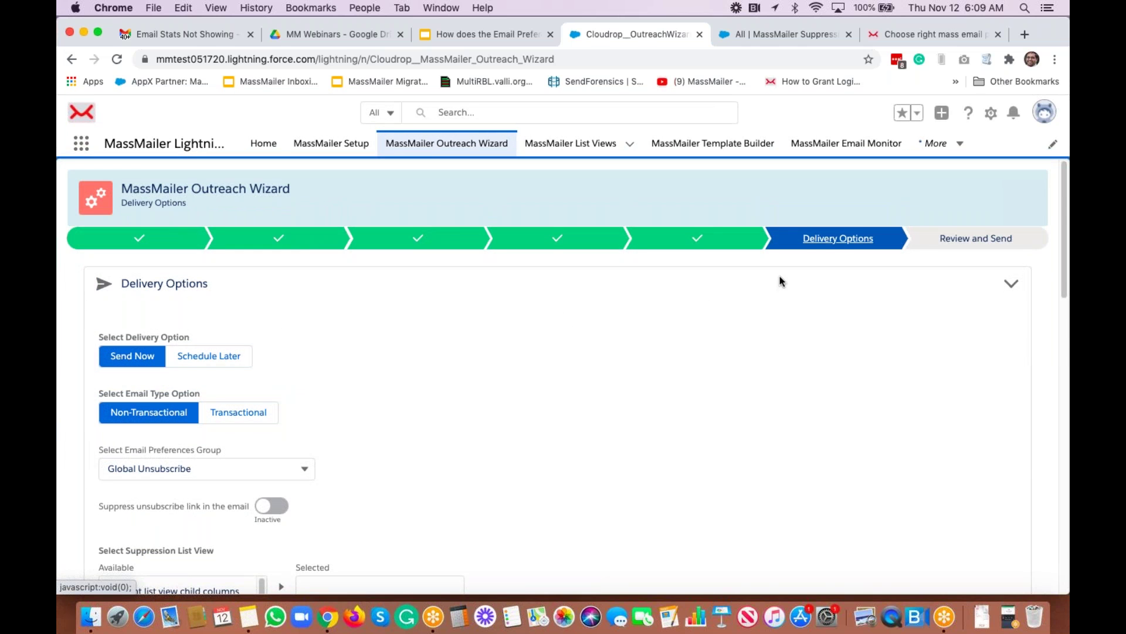
Set the campaign's email preferences group to Sales and its email unsubscribe group to Sales Events
scroll(405, 402, down, 5)
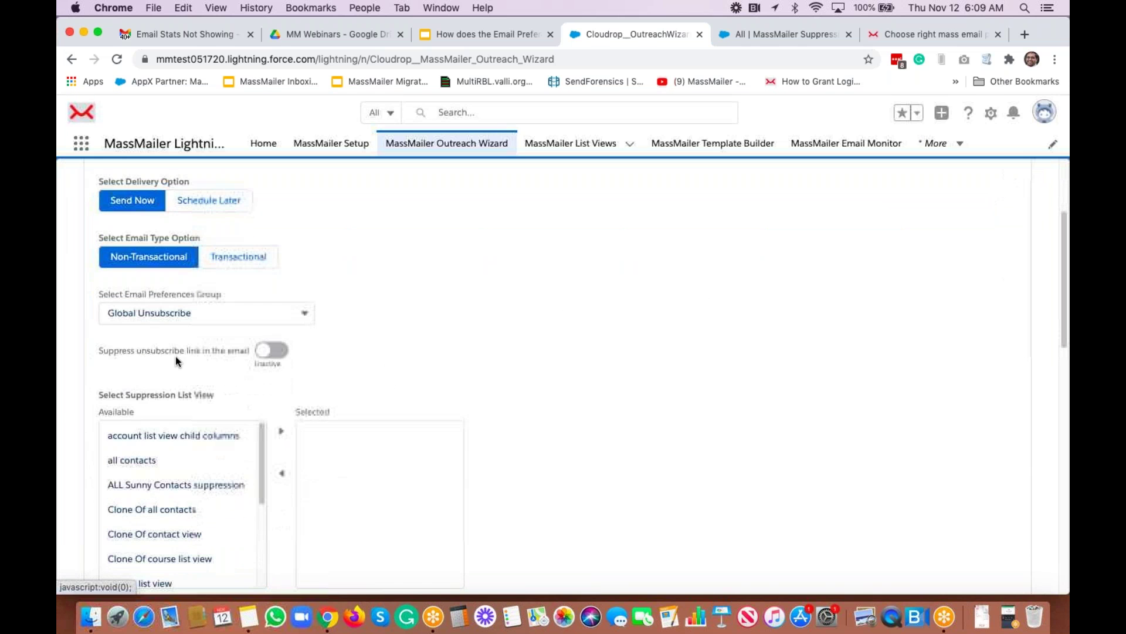
click(172, 315)
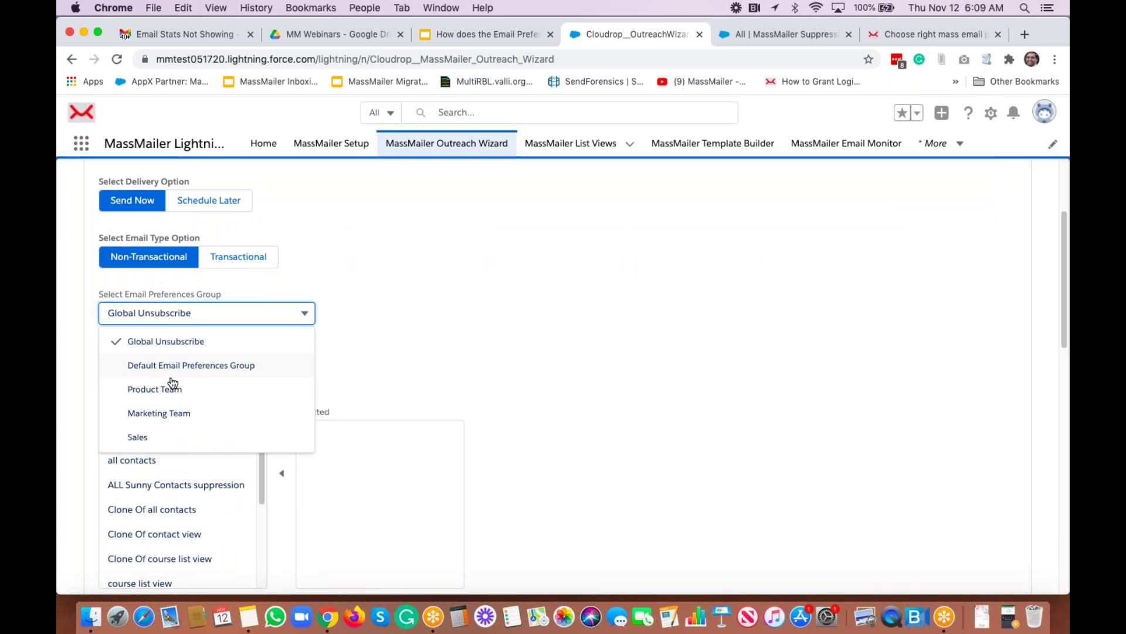
click(147, 440)
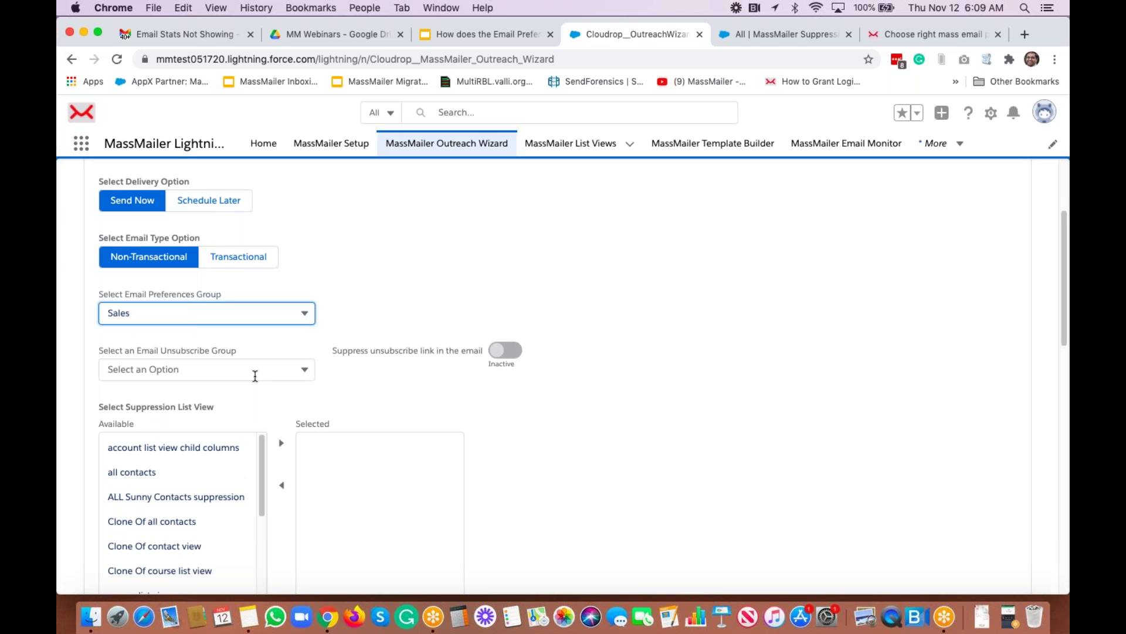
click(350, 388)
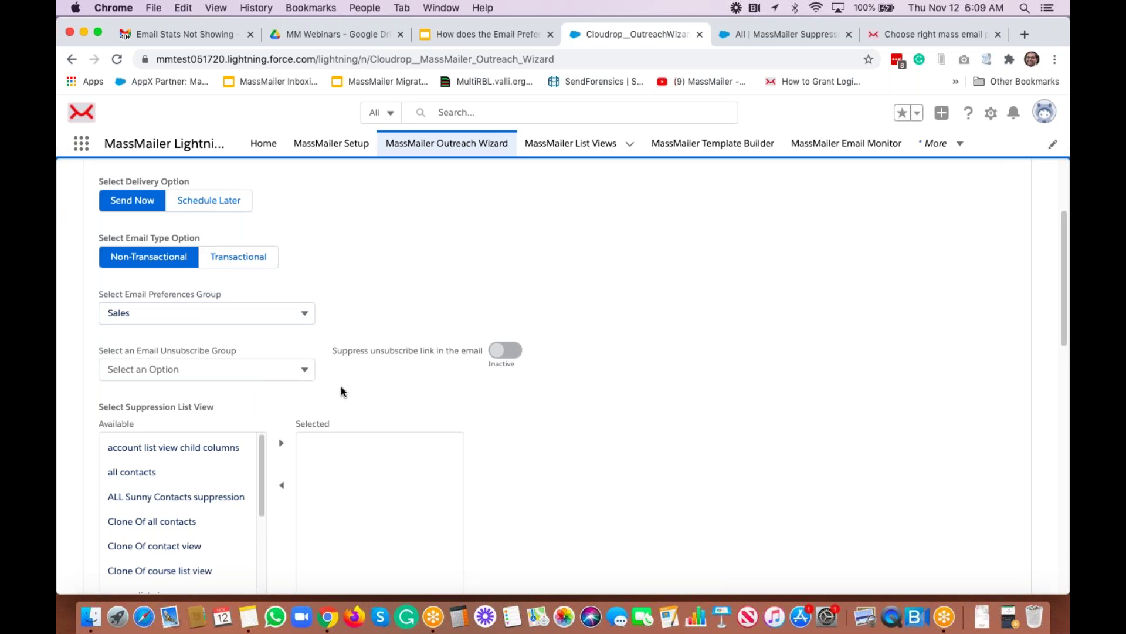
scroll(197, 358, down, 1)
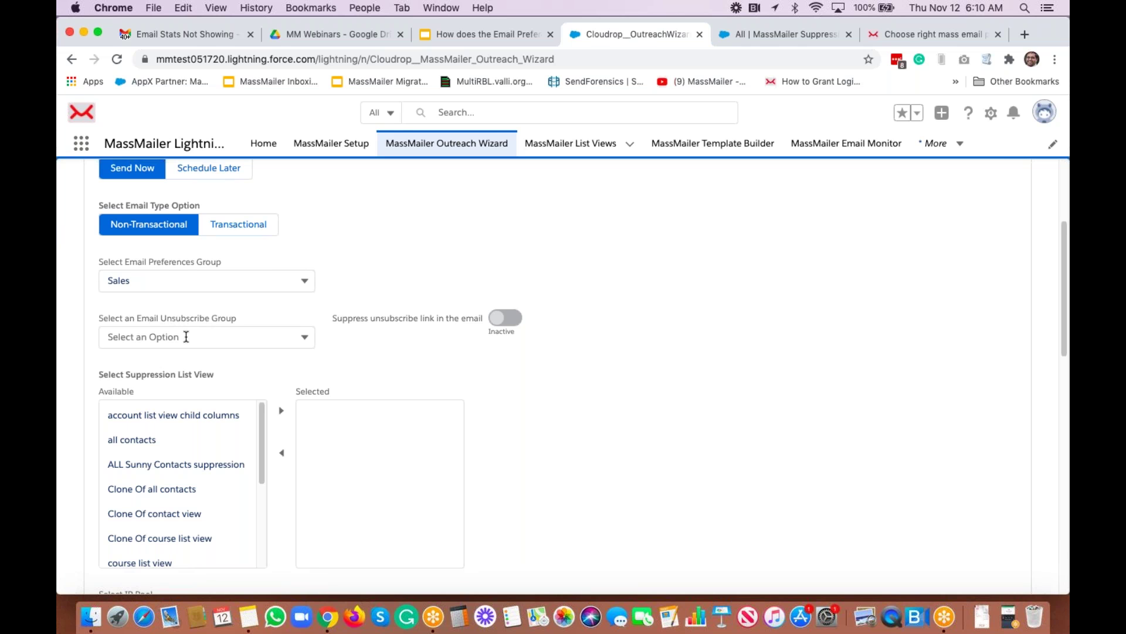
click(186, 337)
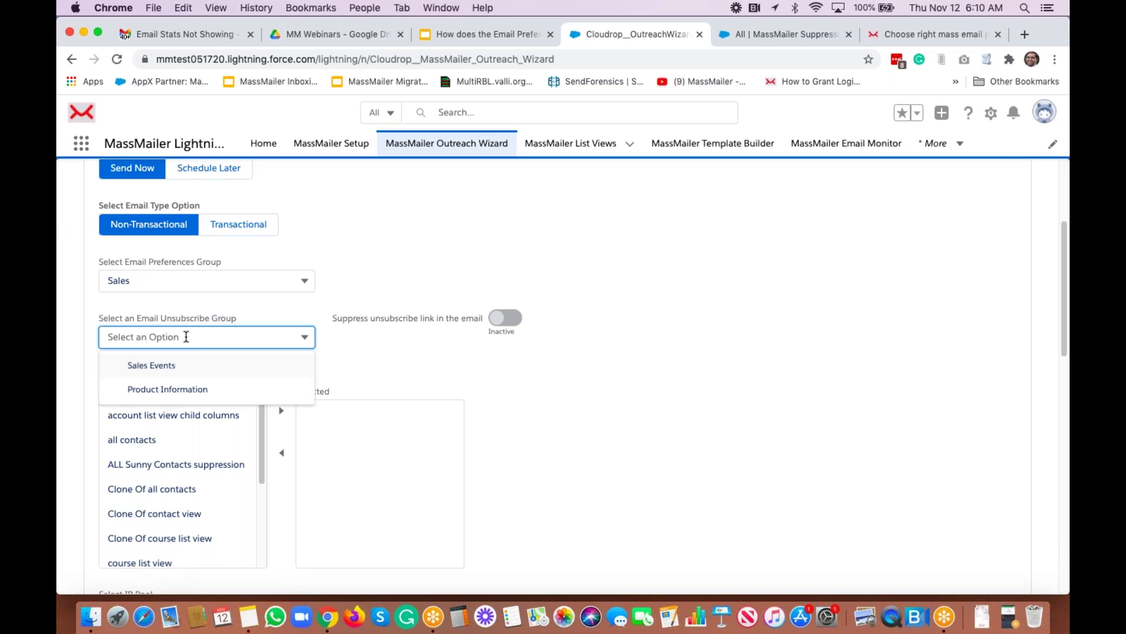
click(179, 370)
click(582, 389)
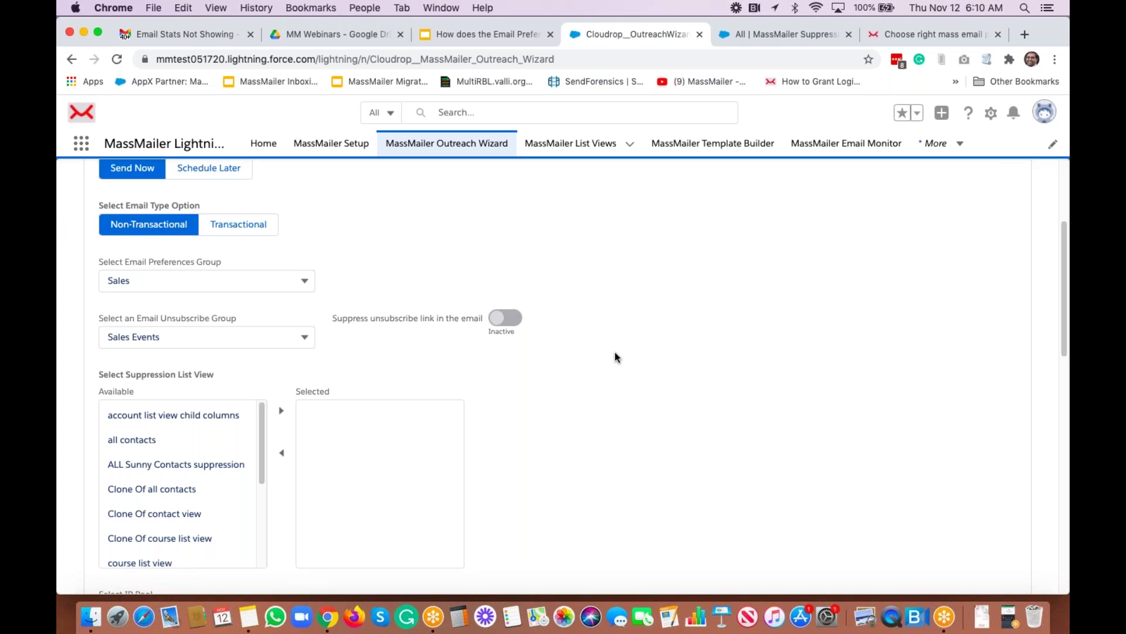
Complete the delivery options, finish the wizard from Review and Send to send the campaign immediately, and reload its outreach record
scroll(615, 357, down, 10)
scroll(615, 357, down, 3)
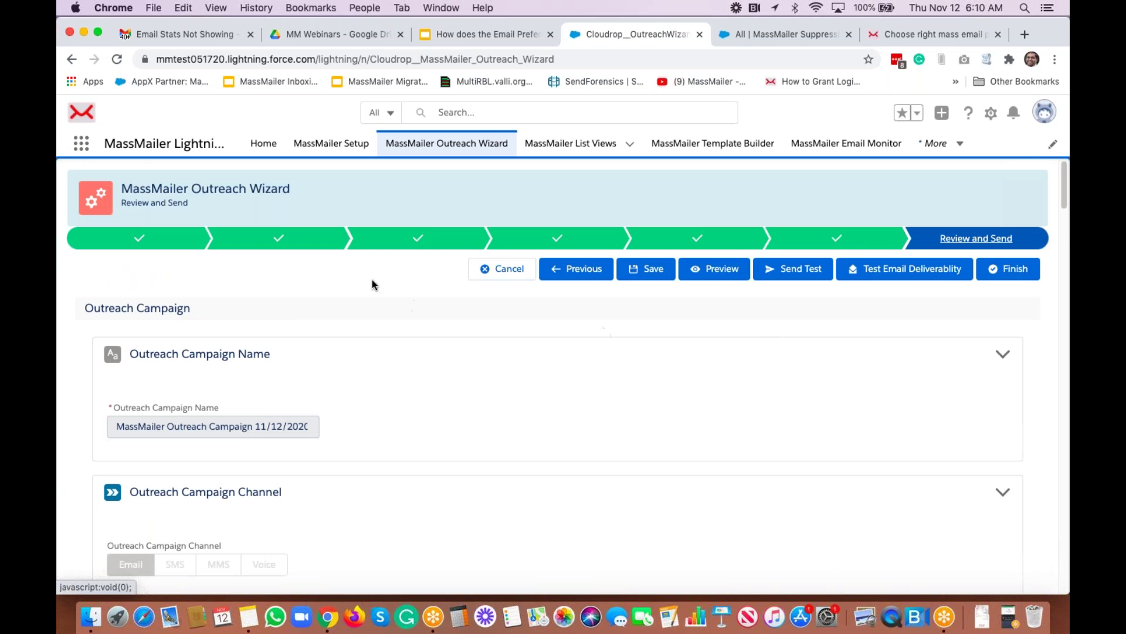
click(997, 271)
click(684, 153)
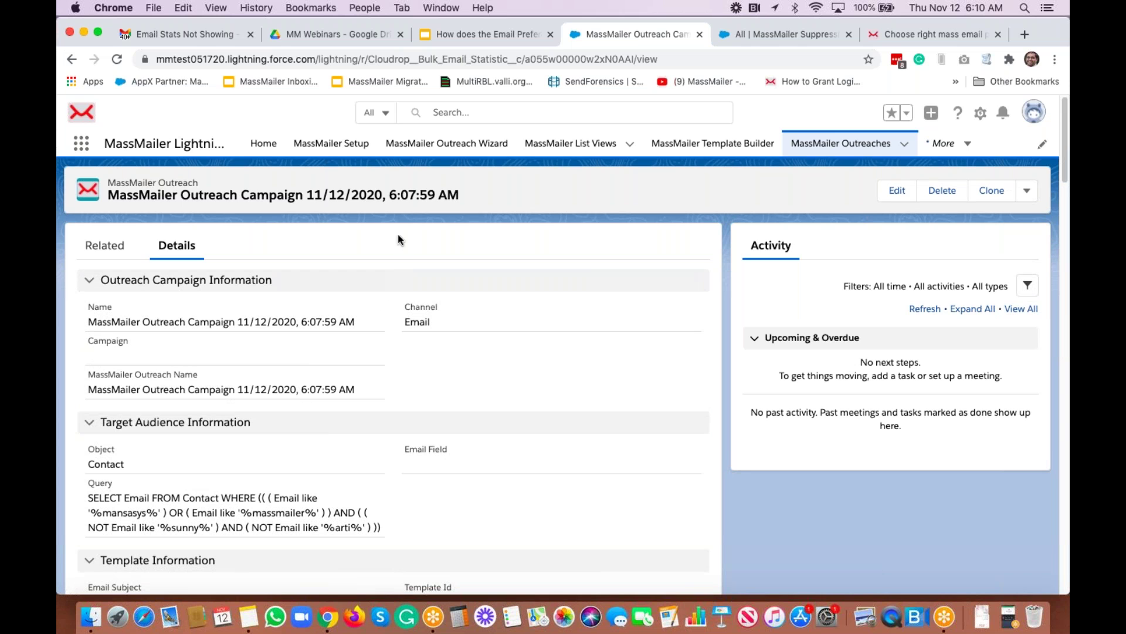
click(117, 60)
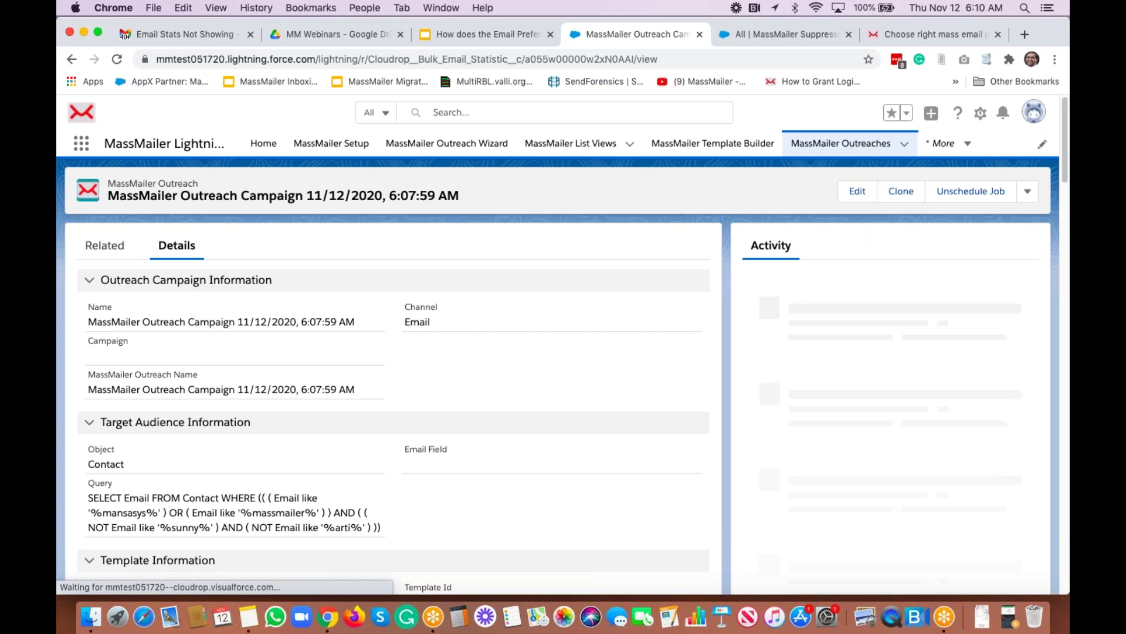
Copy the campaign's email subject from its Template Information, switch to Gmail and search for "Demo for the Email Preference Center"
scroll(218, 398, down, 5)
drag(87, 353, 262, 354)
key(cmd+c)
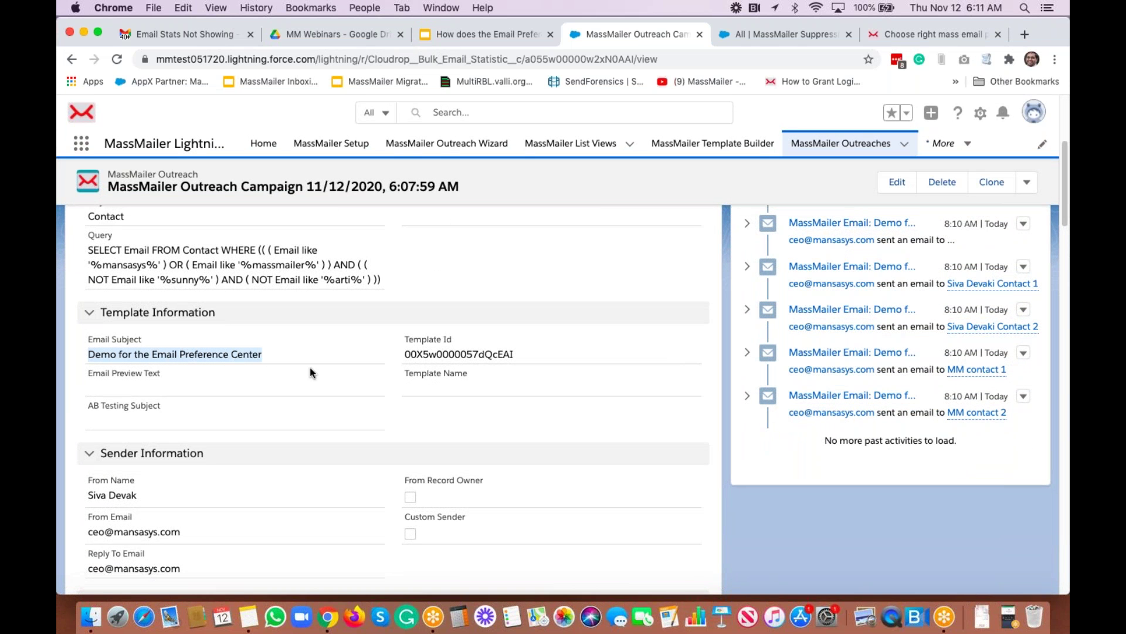
click(176, 34)
click(367, 118)
key(cmd+v)
key(Return)
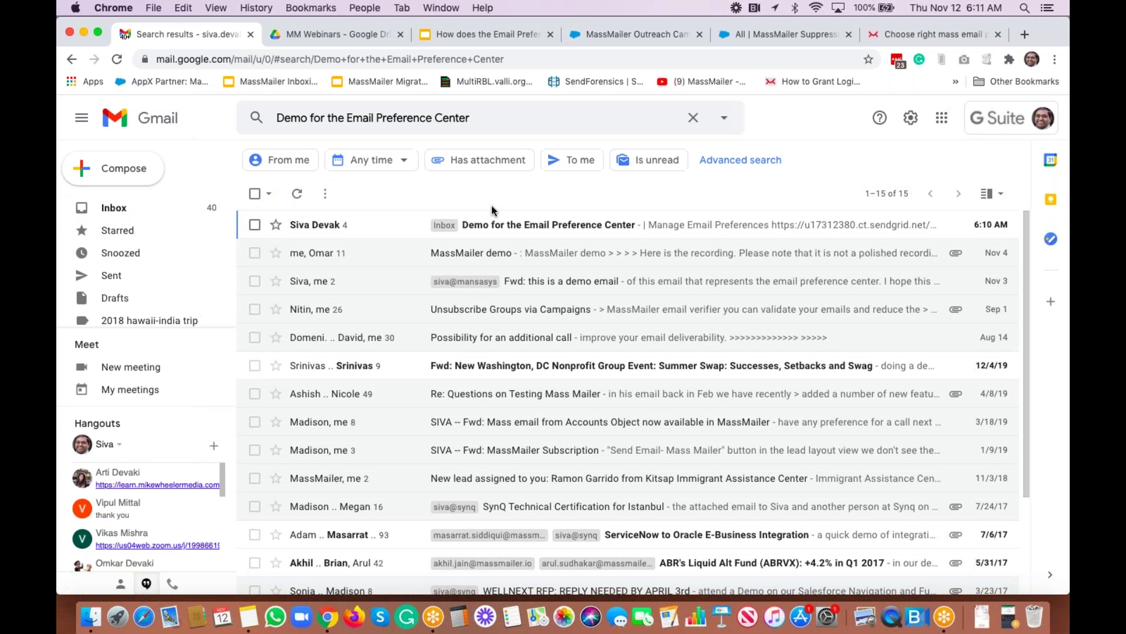
Open the received demo email's Manage Email Preferences page, opt out of Sales Events and save the preferences
click(548, 229)
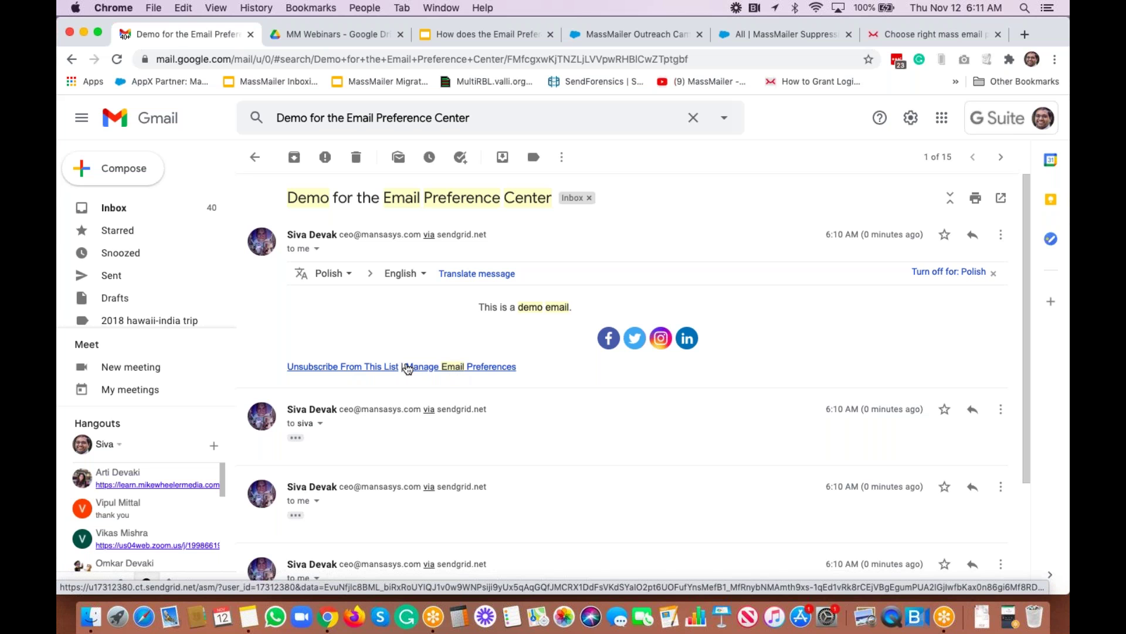
click(449, 367)
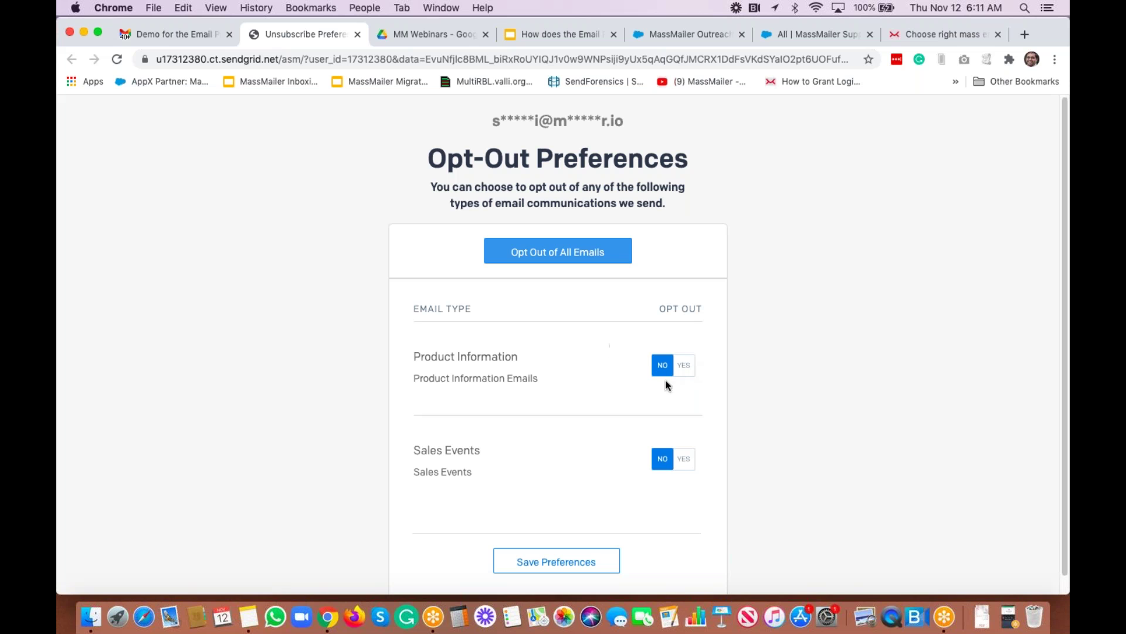
click(688, 462)
click(580, 567)
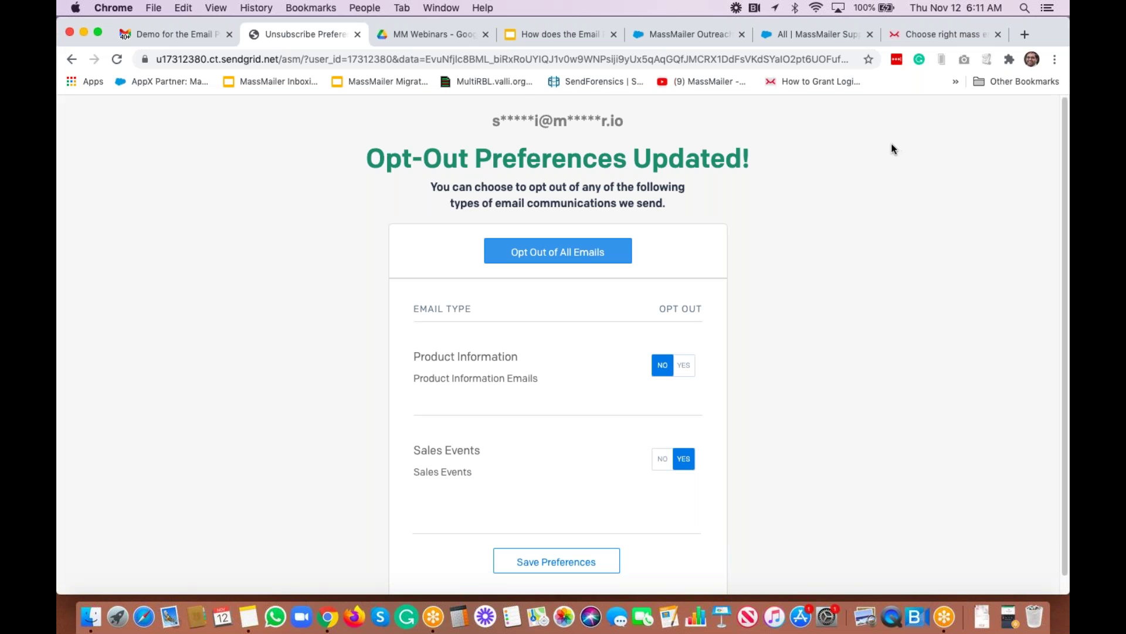
Switch to the MassMailer Suppression List in Salesforce and reload it to check for the new Sales Events opt-out entry
click(762, 35)
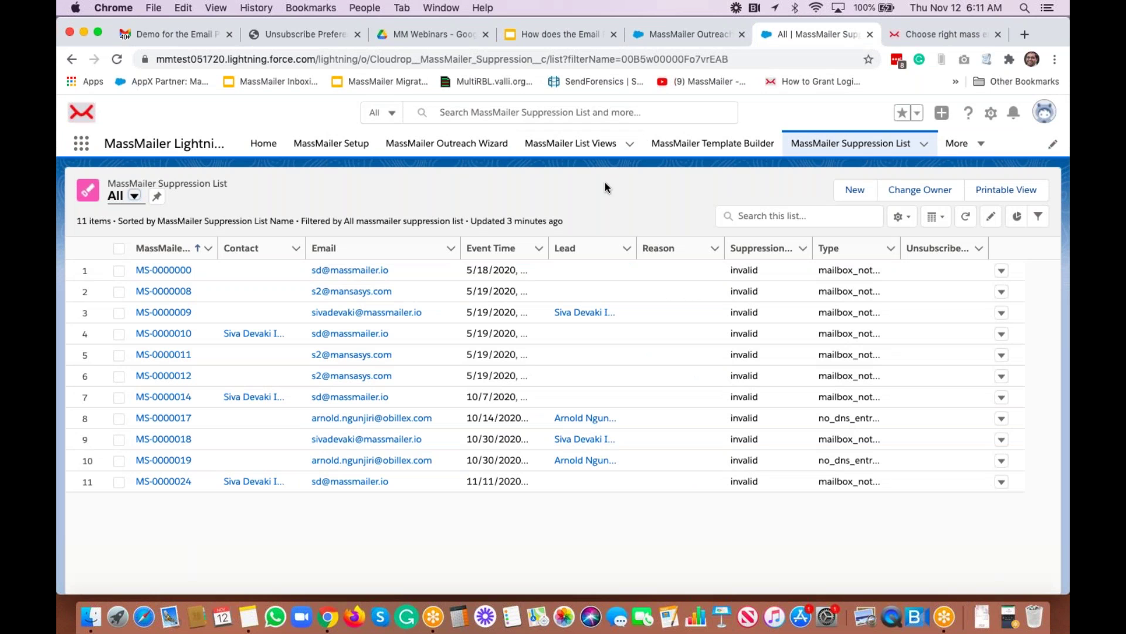
click(113, 61)
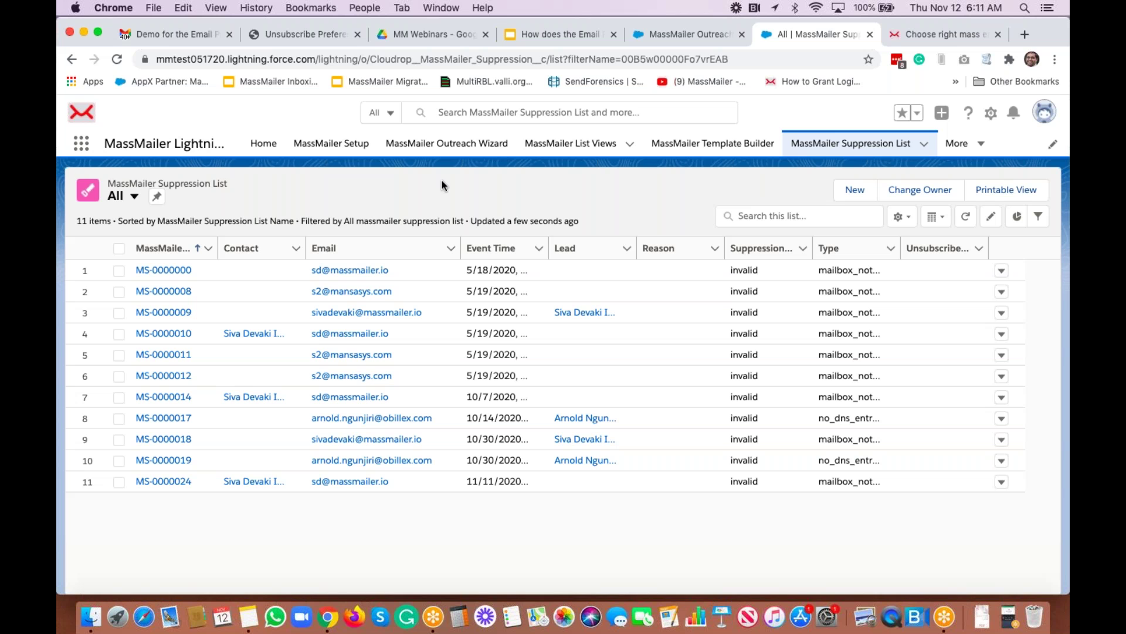
key(super+r)
click(116, 59)
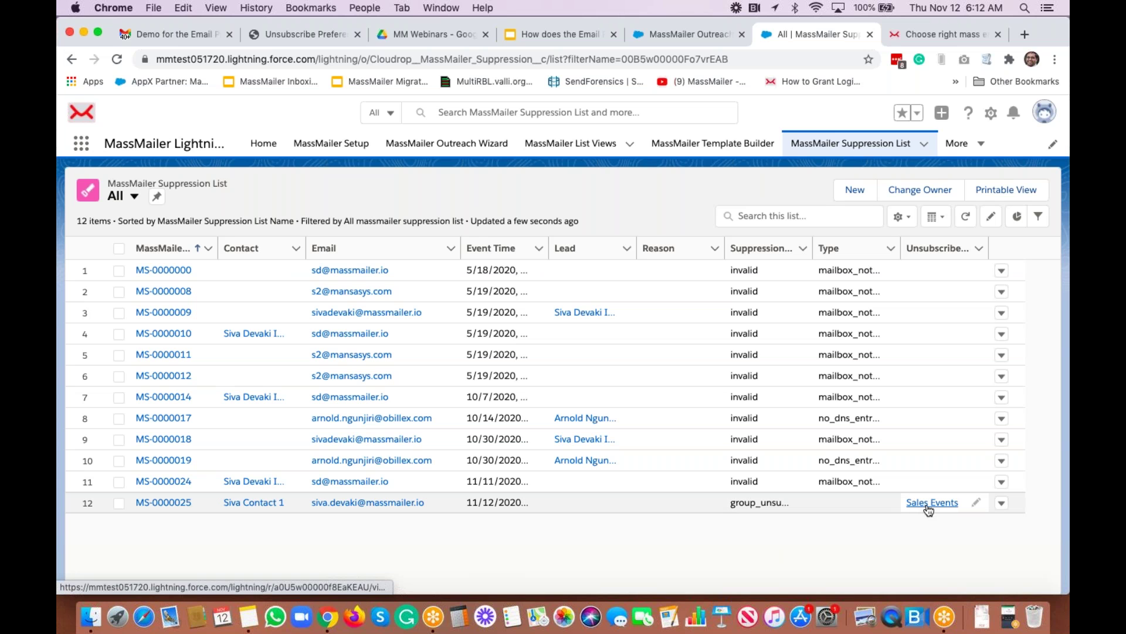
Open the contact of the Sales Events suppression entry, view its related suppression record and examine the unsubscribe group and suppression type
click(264, 505)
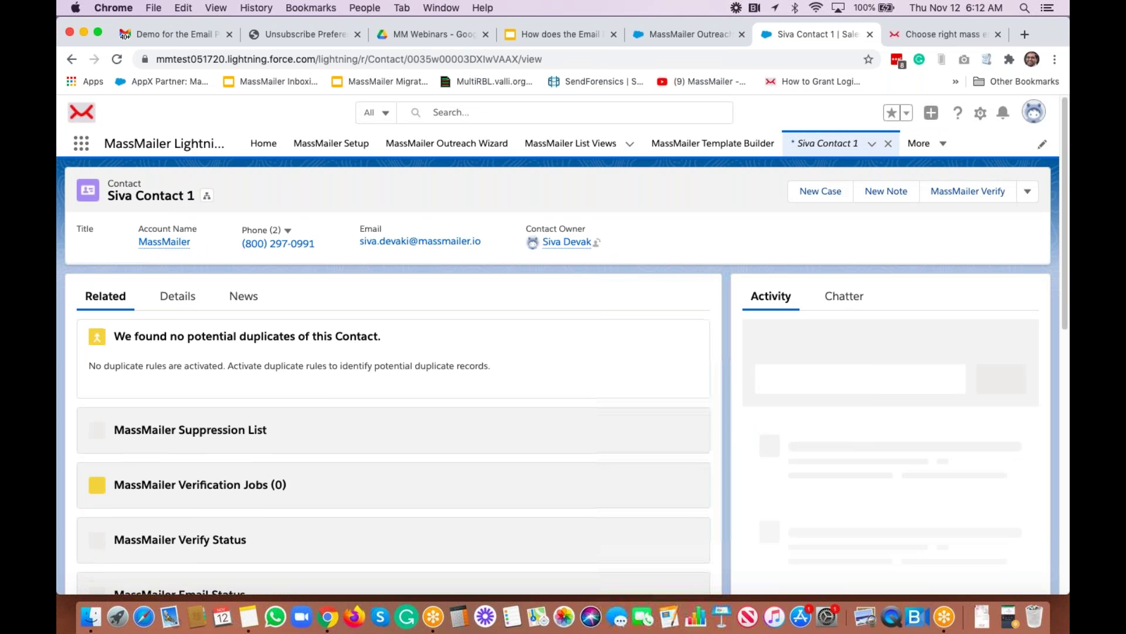
scroll(374, 406, down, 2)
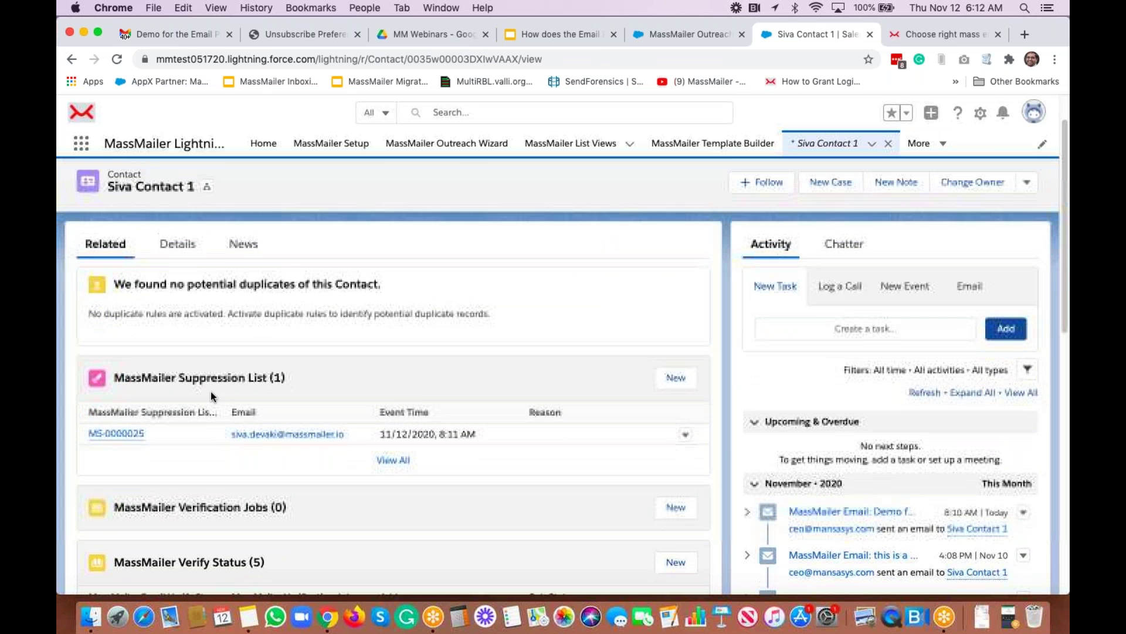
click(117, 433)
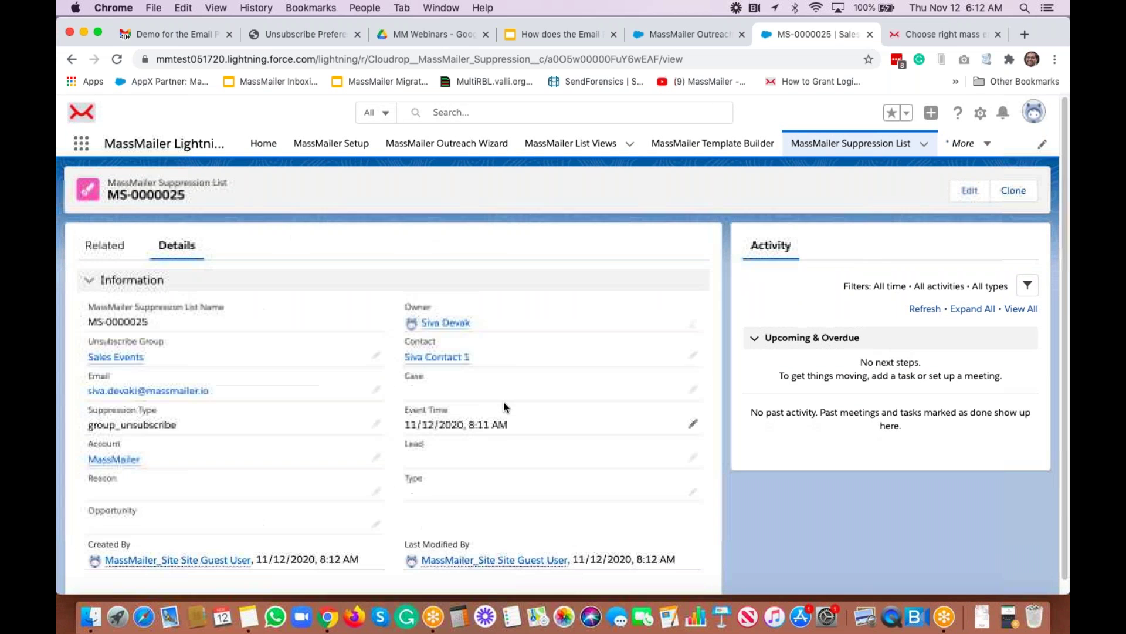
scroll(441, 381, down, 1)
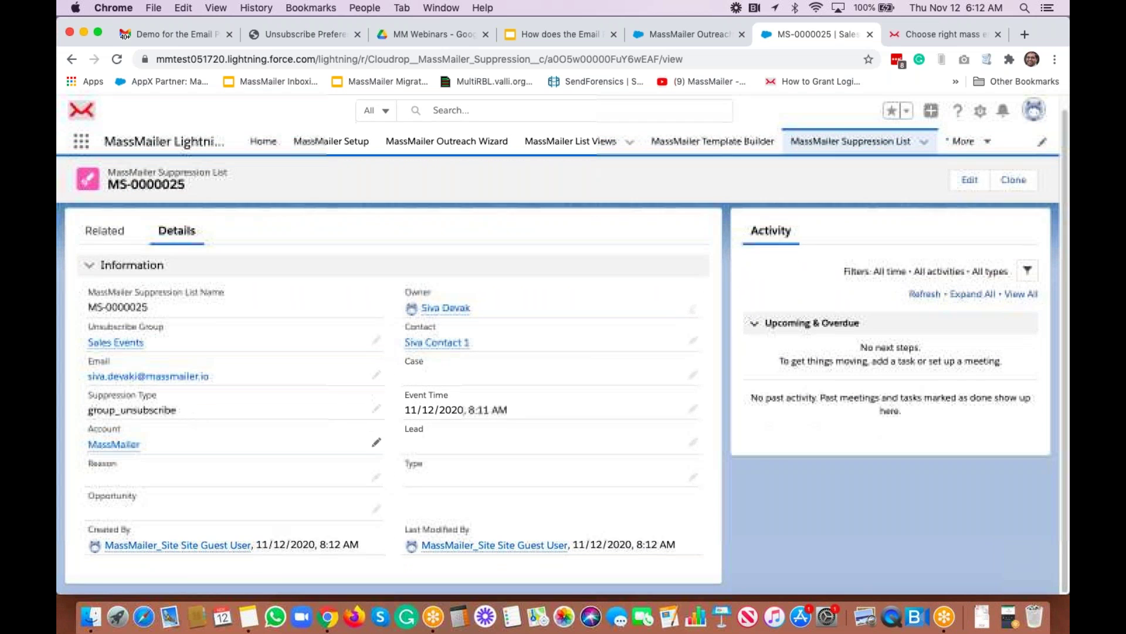
scroll(305, 378, up, 1)
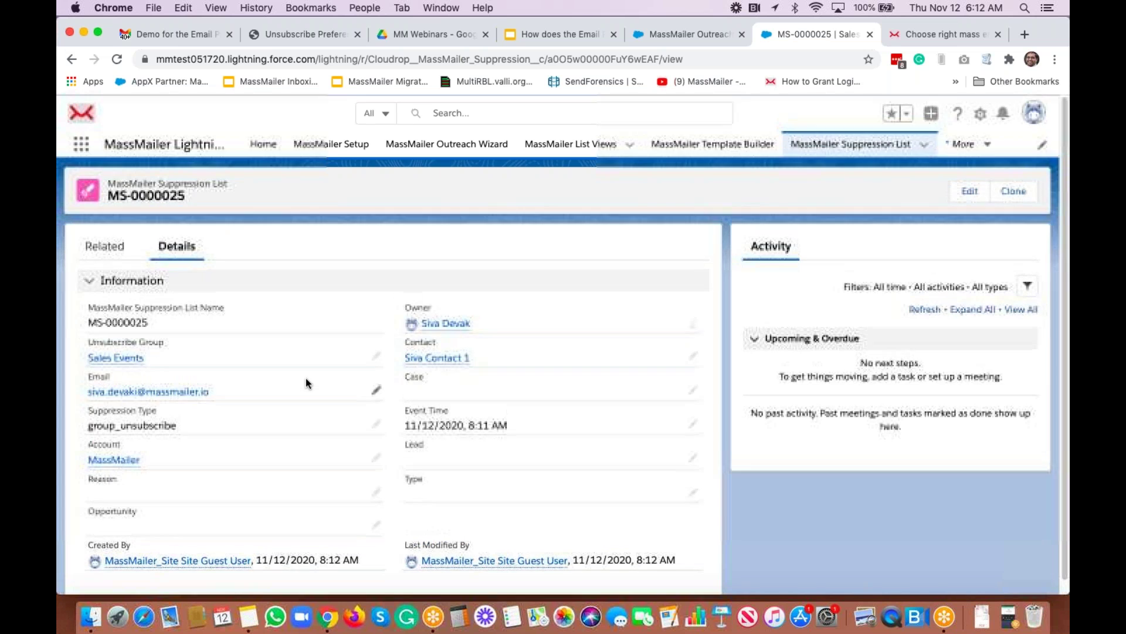
mouse_move(122, 362)
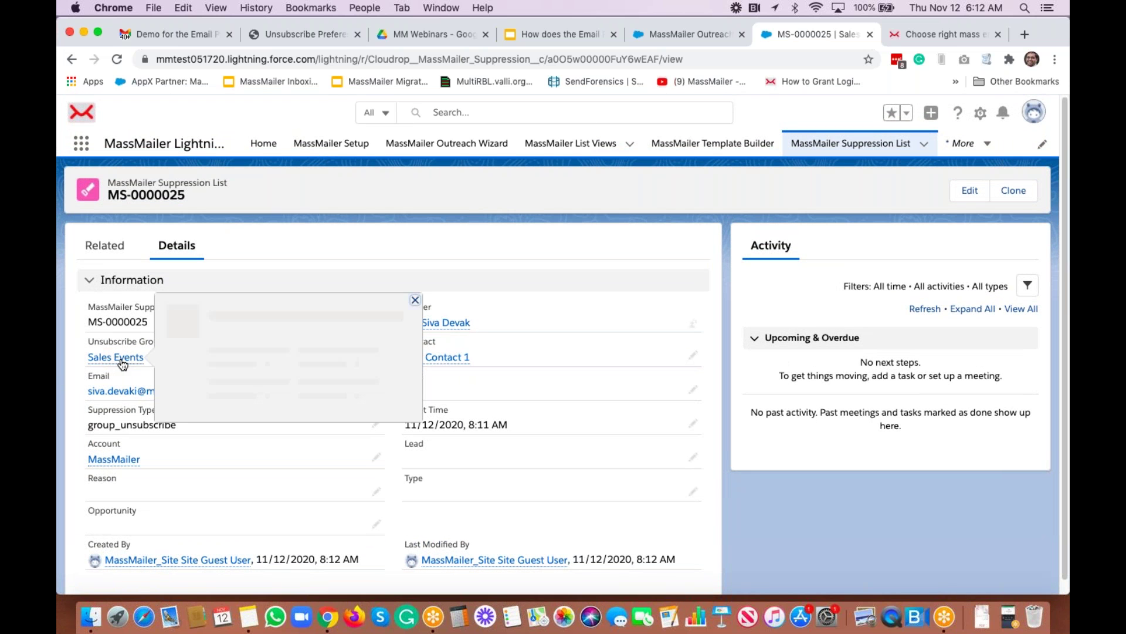